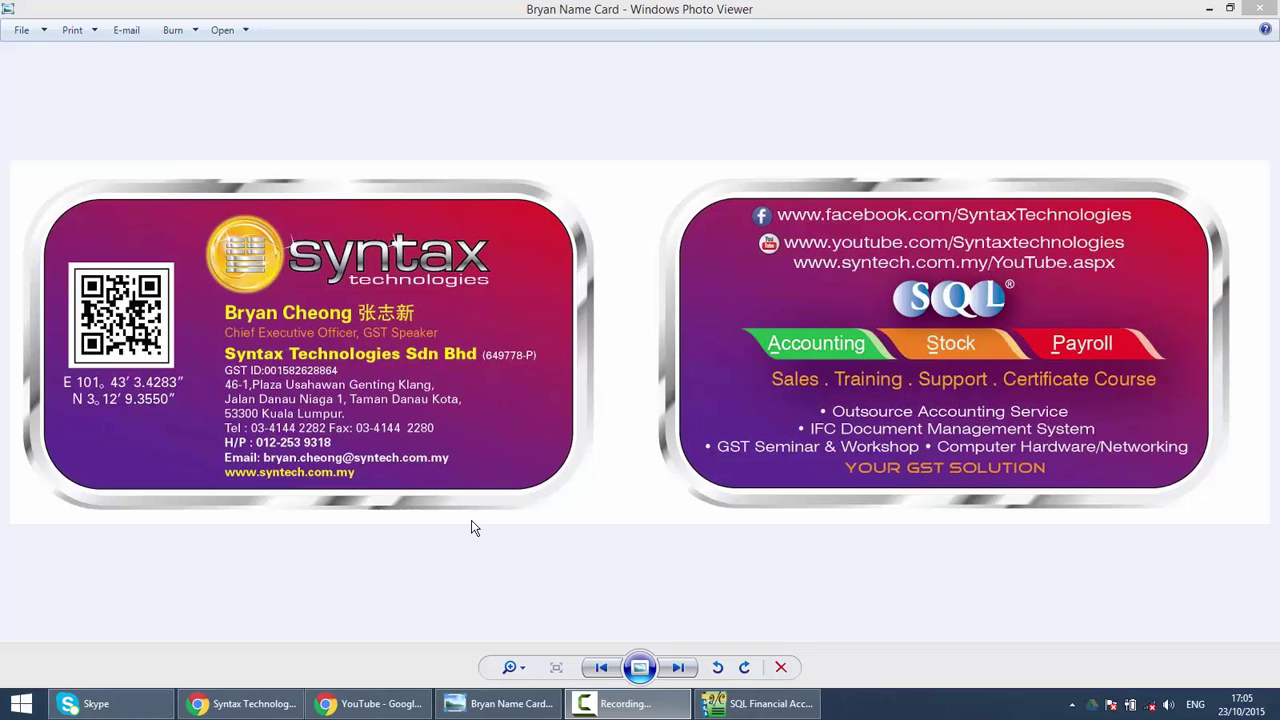
- Switch to SQL Financial Accounting, open the Maintain Supplier list maximized, and select the MOTOROLA SUPPLIER BHD record
left_click(765, 705)
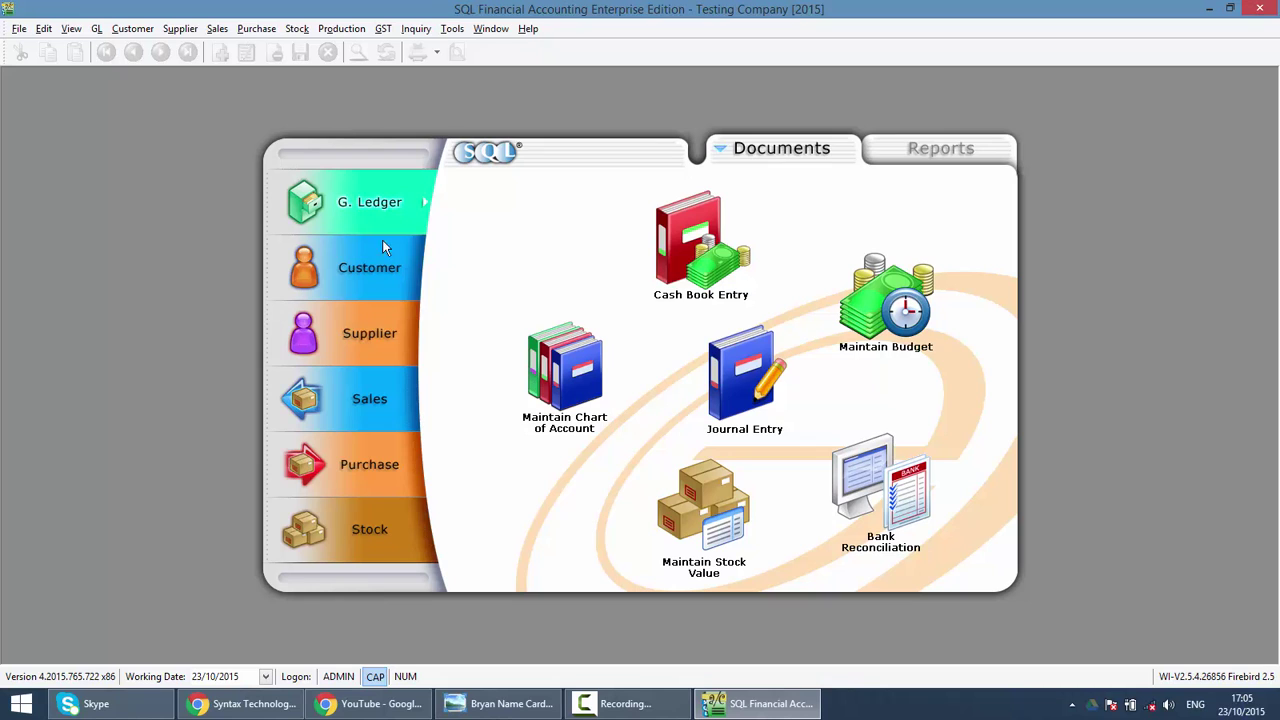
left_click(384, 337)
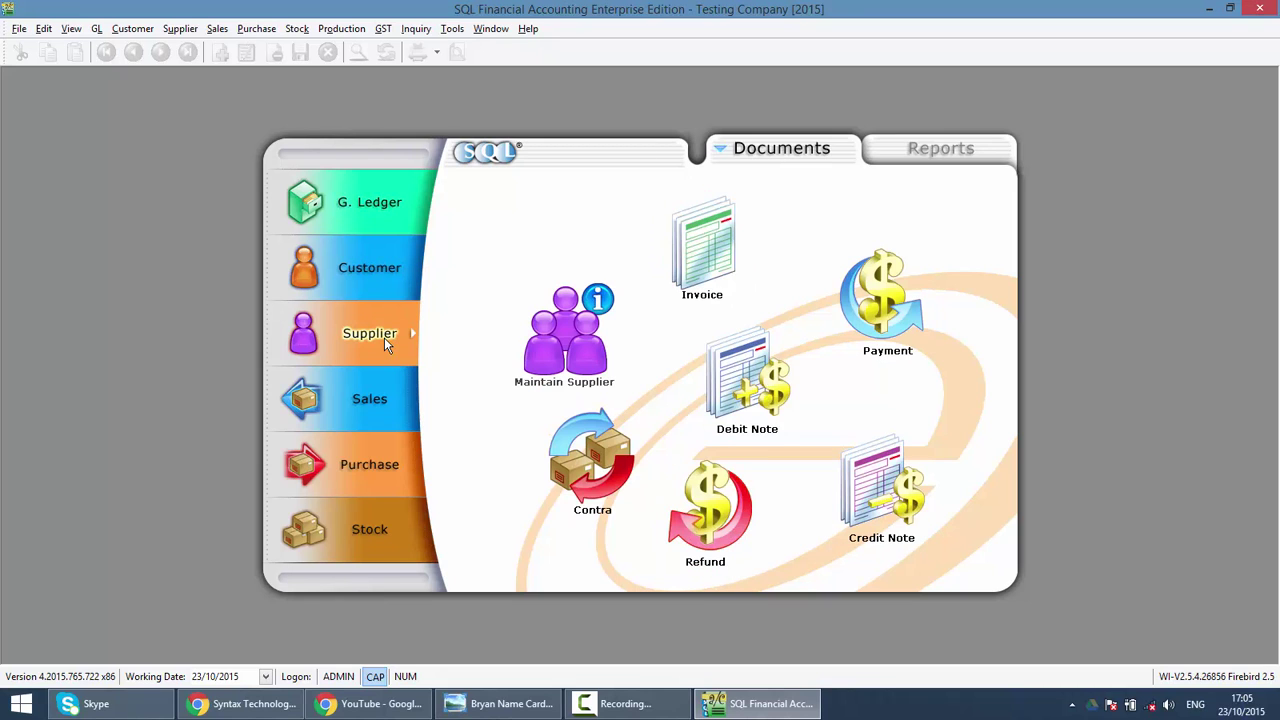
left_click(555, 355)
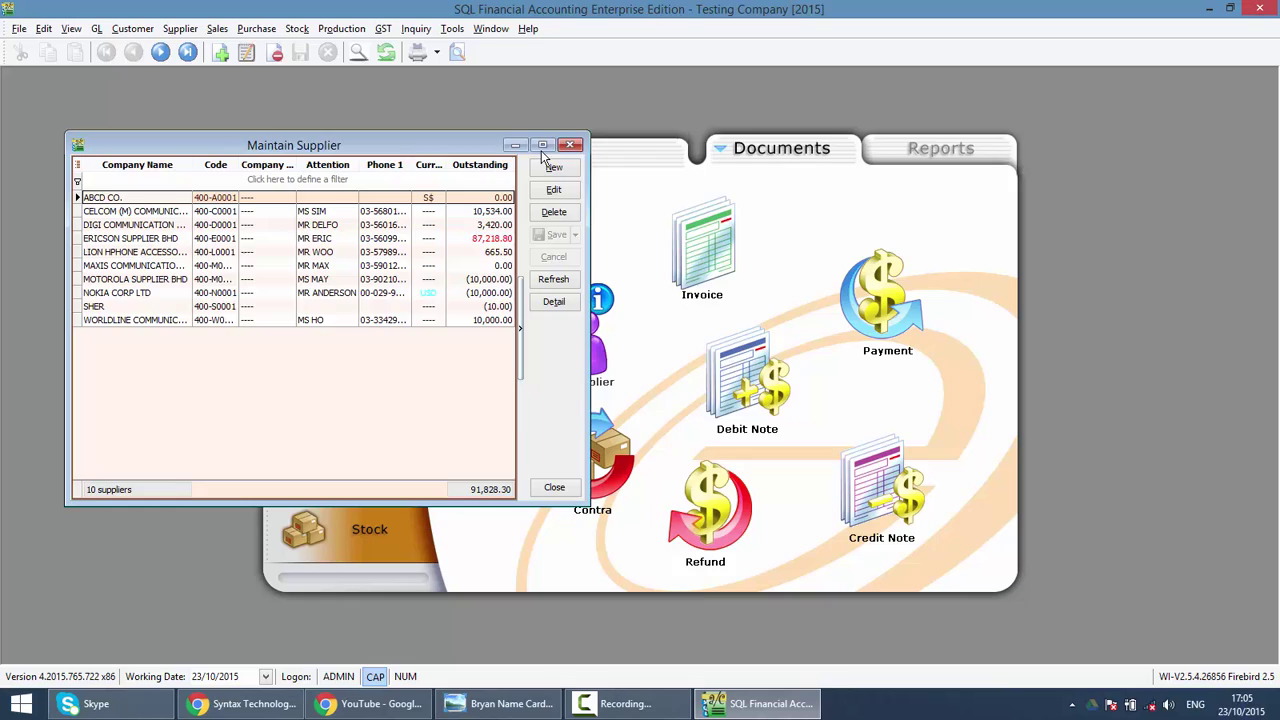
left_click(542, 145)
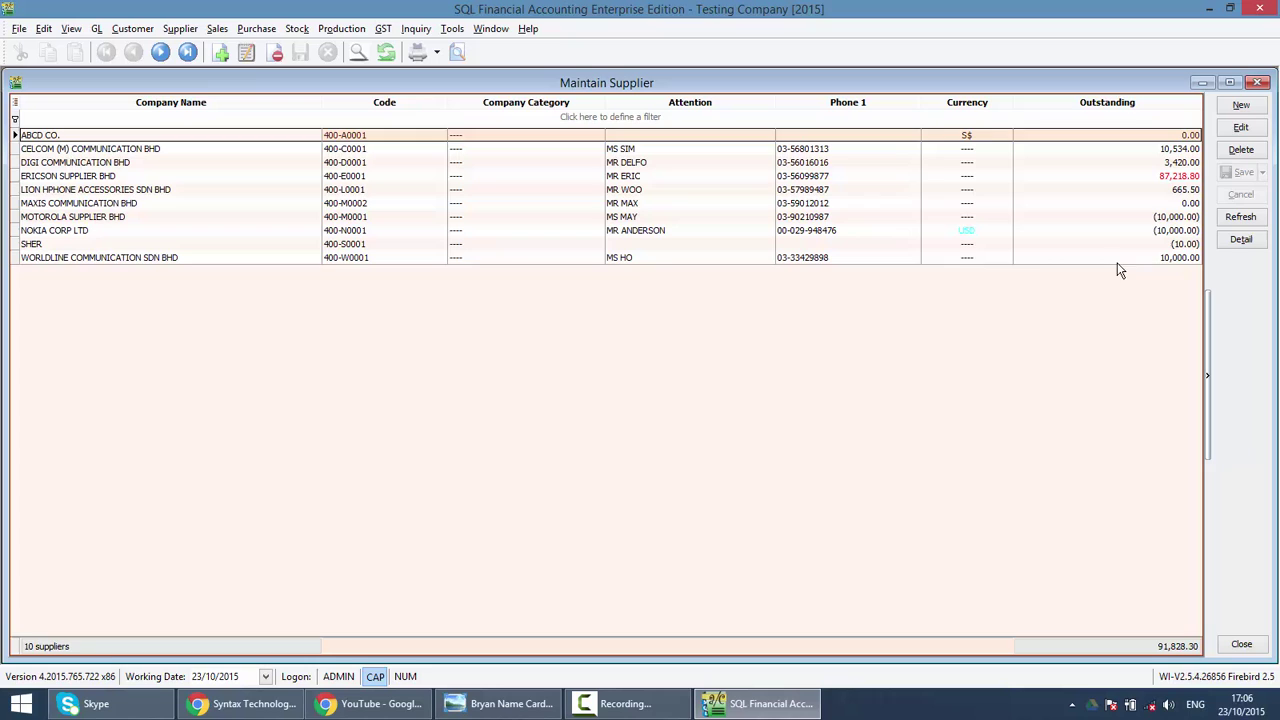
left_click(1123, 218)
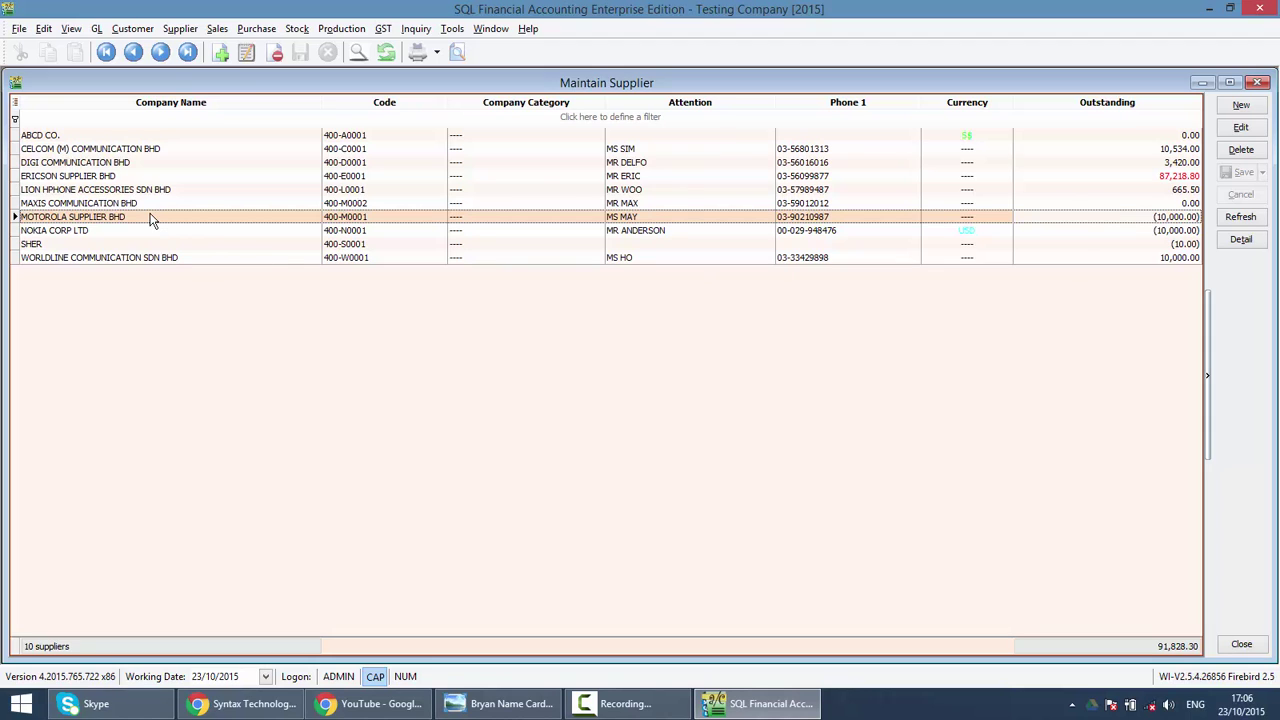
- Filter the supplier list by company names containing "comm" and clear the filter again
left_click(43, 114)
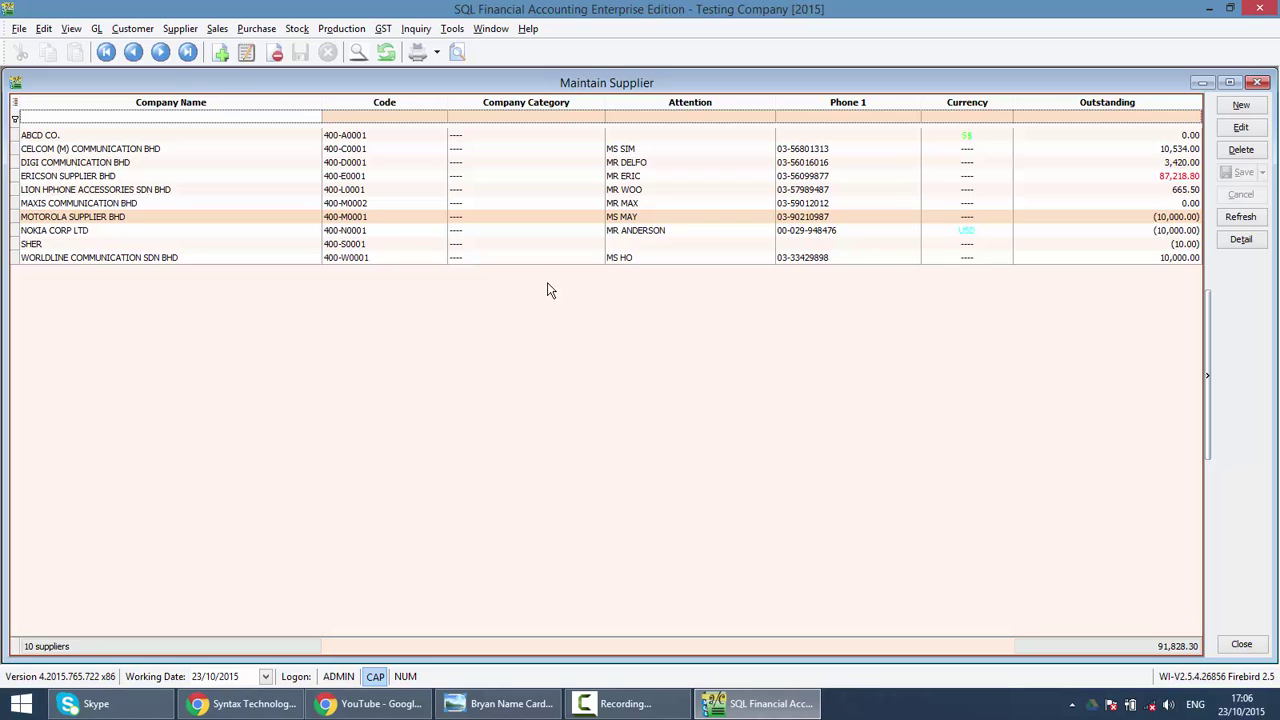
type("comm")
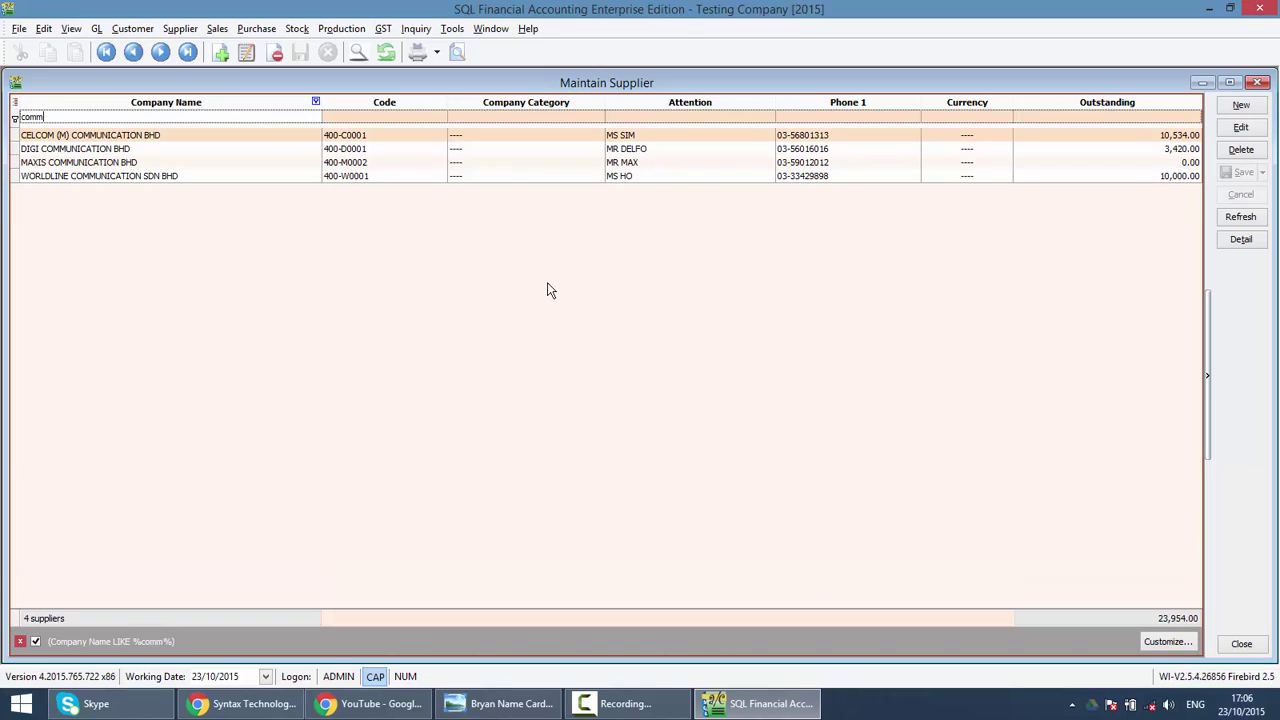
type("u")
key("BackSpace")
key("BackSpace")
key("BackSpace")
key("BackSpace")
key("BackSpace")
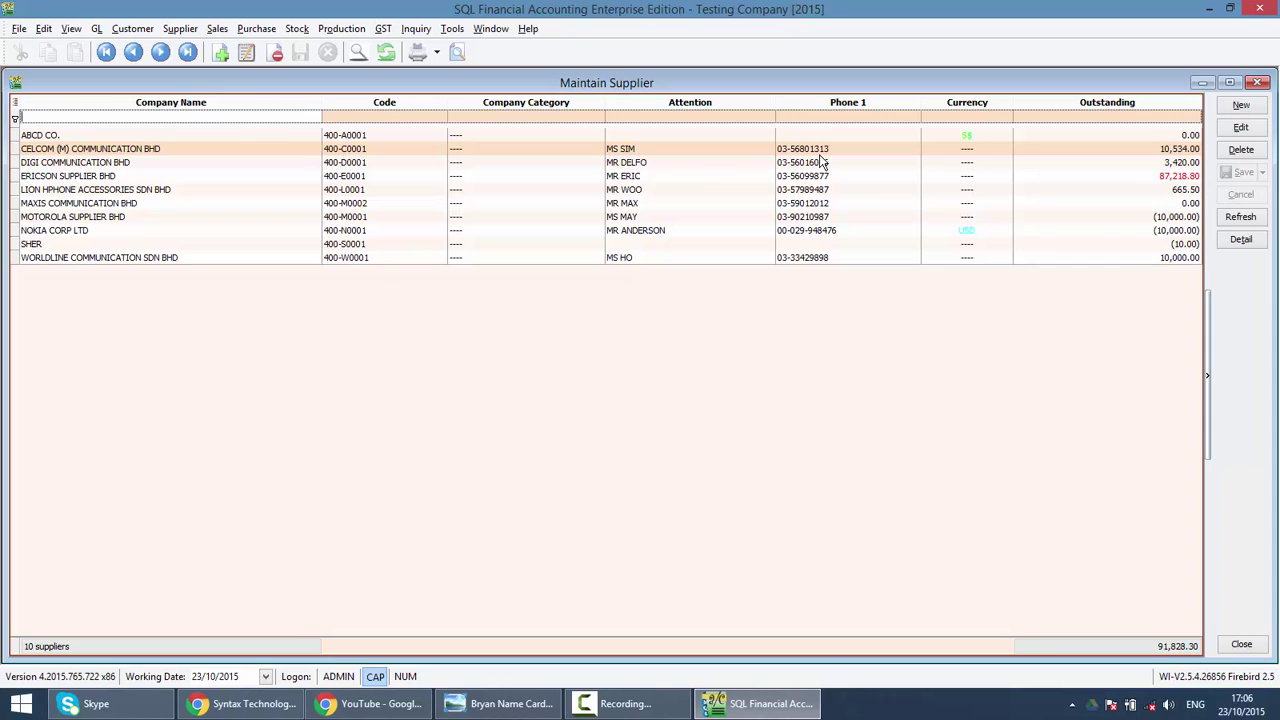
- Filter the Phone 1 column by the last four digits of CELCOM's phone number and clear the filter again
left_click(819, 118)
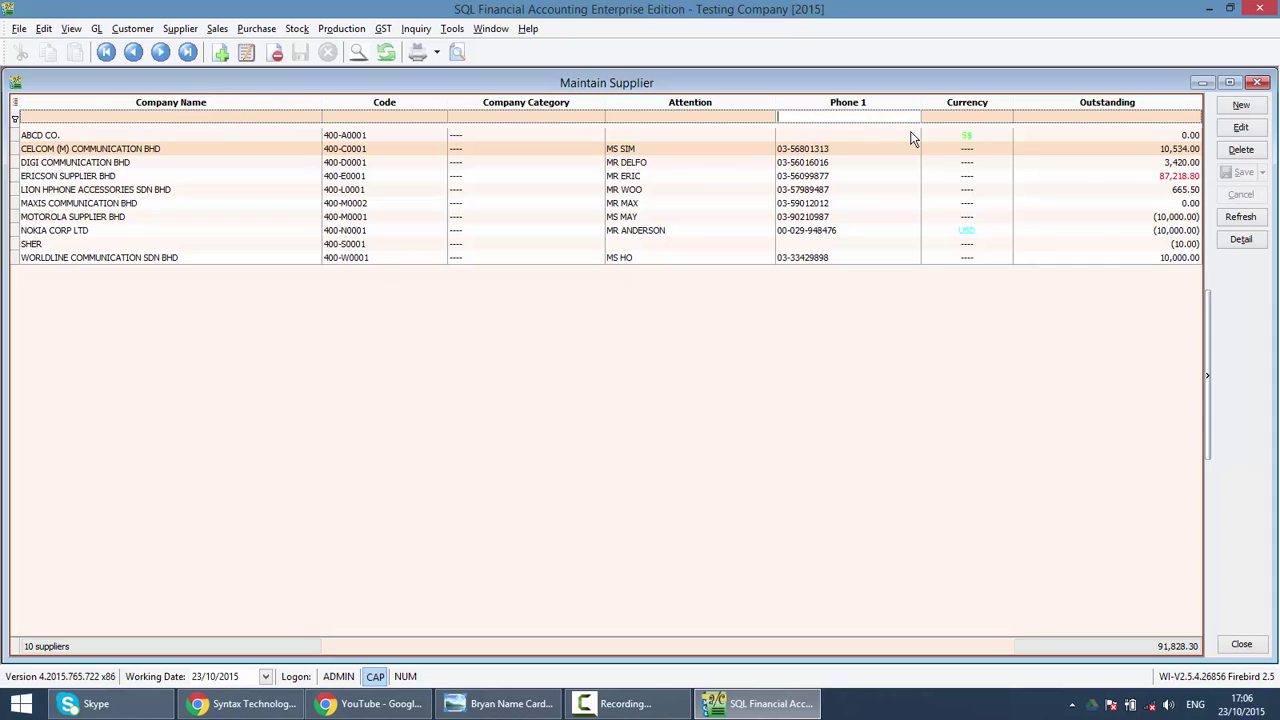
type("1313")
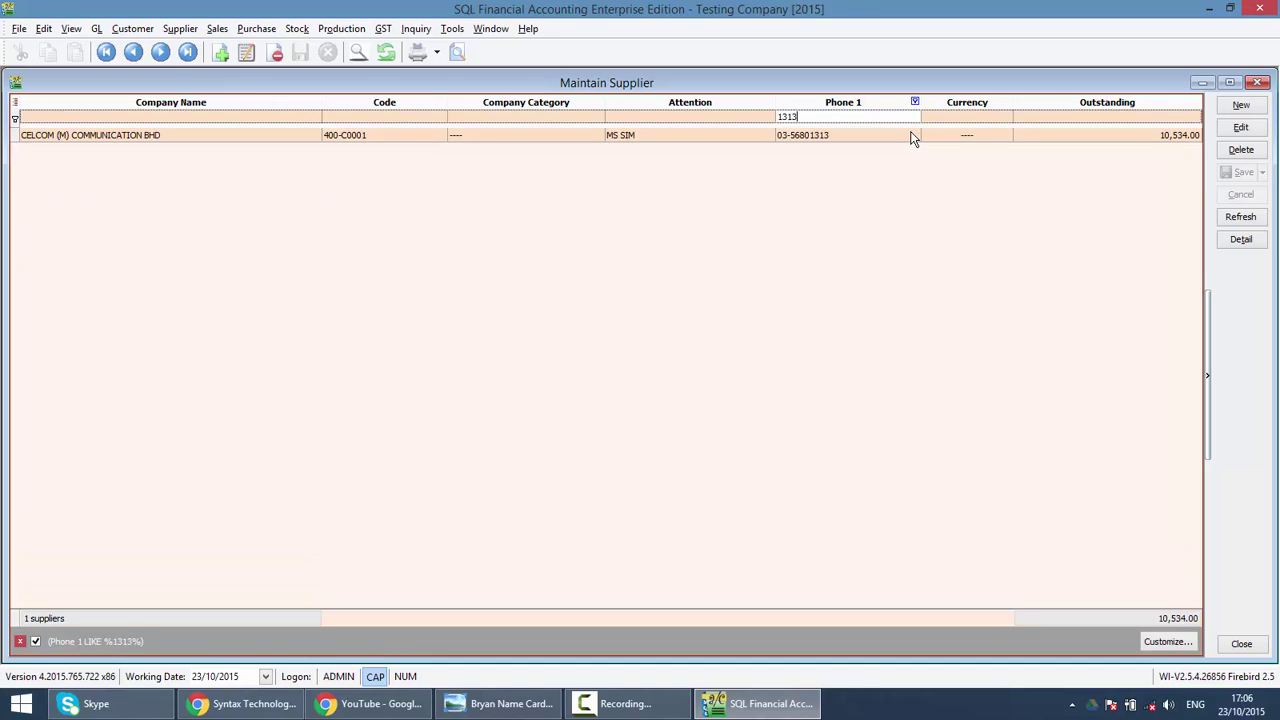
key("BackSpace")
key("BackSpace")
key("BackSpace")
key("BackSpace")
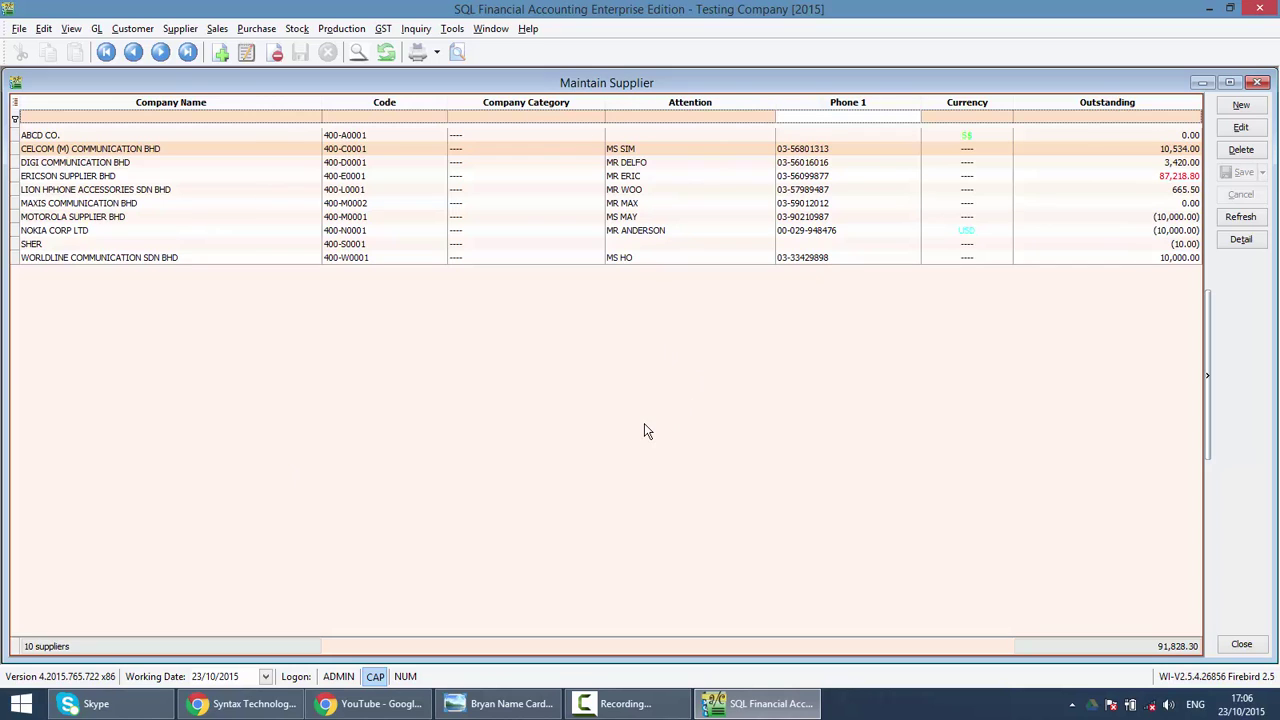
- Add the Email column to the supplier list between Phone 1 and Currency using the Field Chooser
right_click(852, 106)
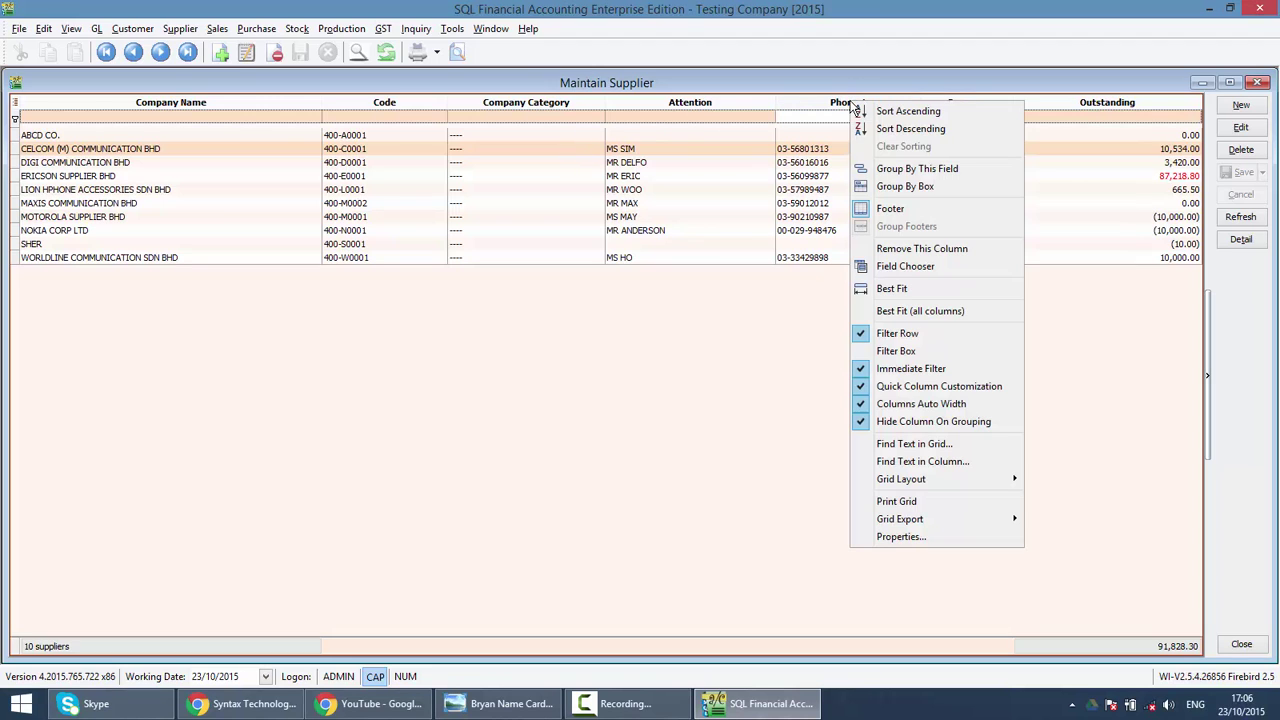
left_click(900, 266)
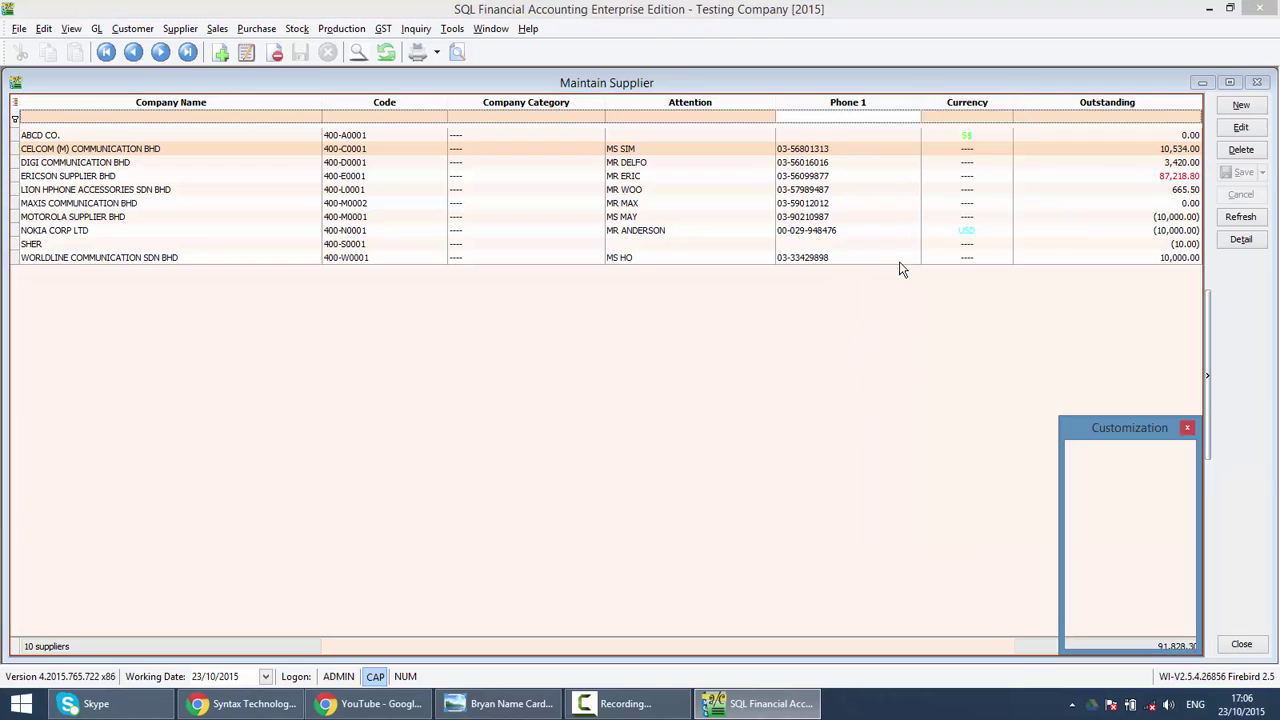
scroll(1130, 542, "down", 1)
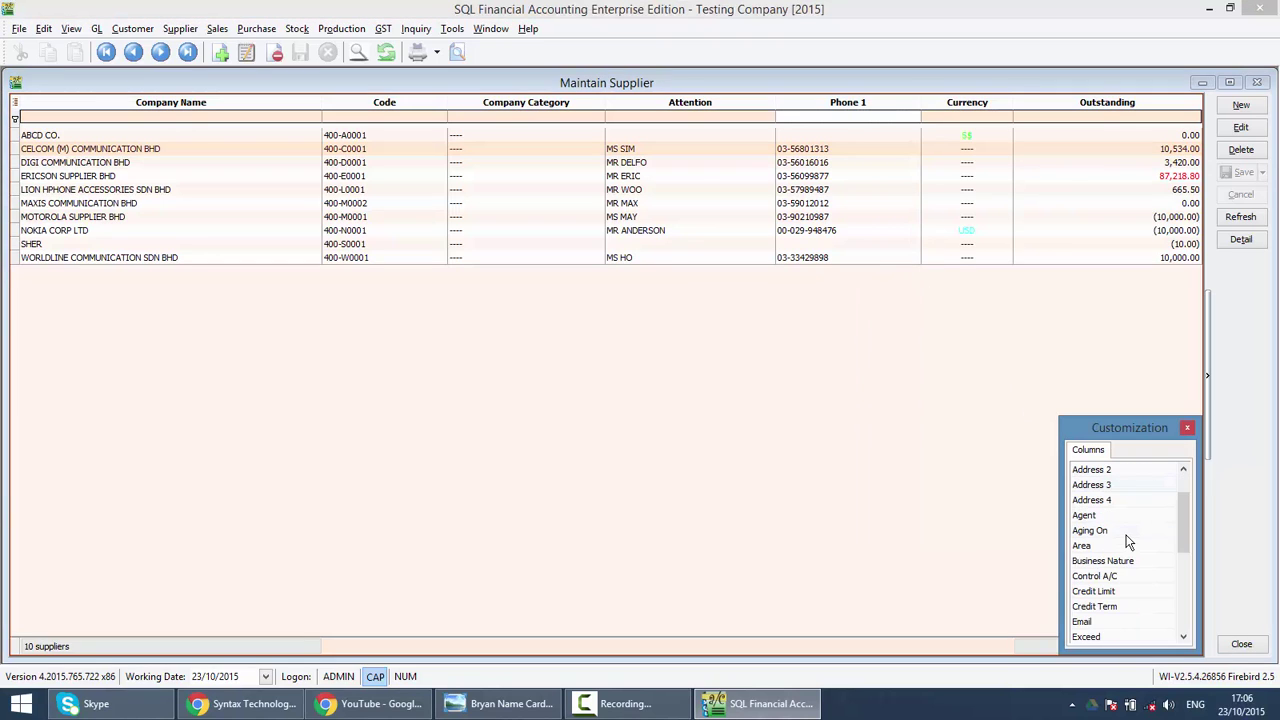
scroll(1130, 542, "down", 2)
left_click_drag(1090, 531, 970, 113)
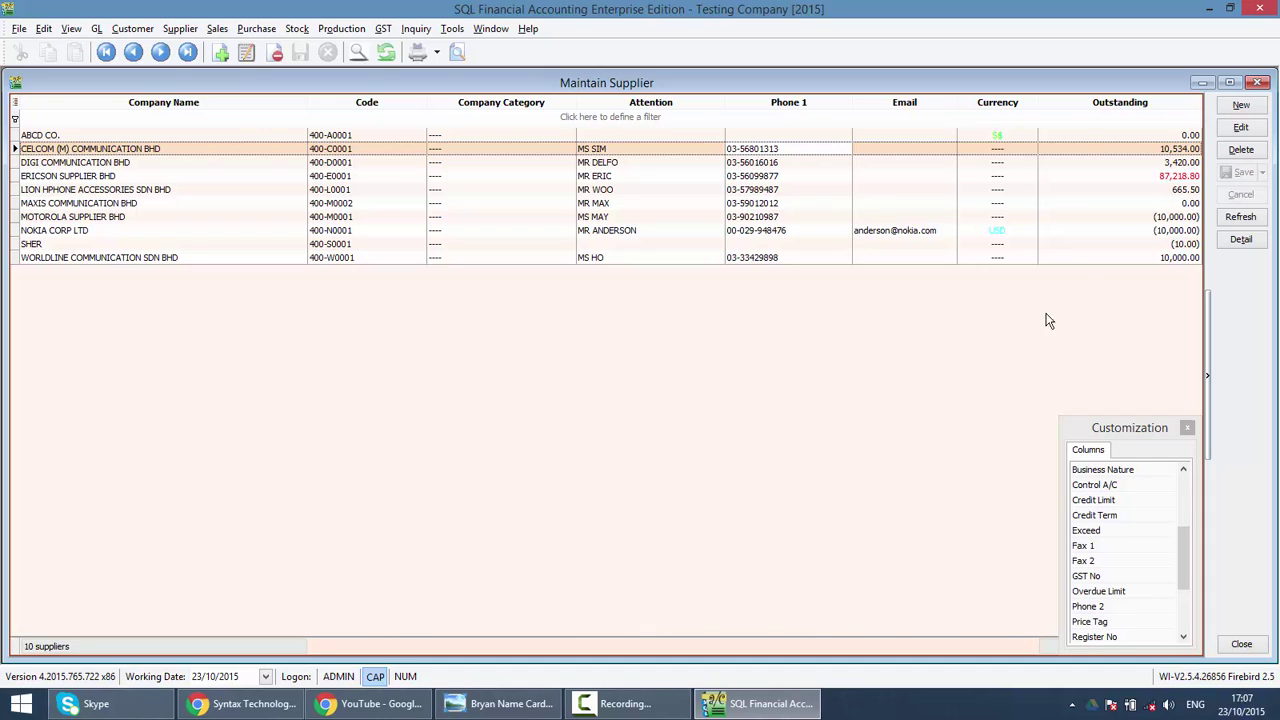
- Remove the Company Category and Code columns from the supplier list
left_click_drag(506, 104, 1139, 531)
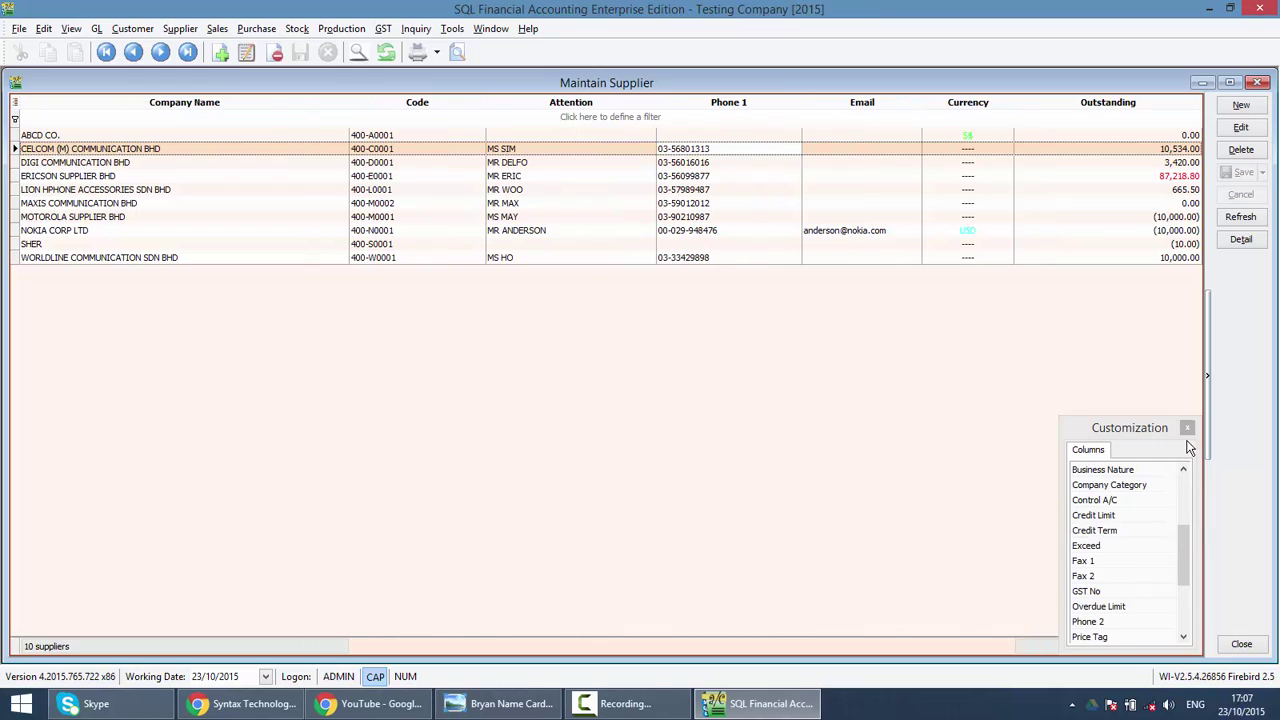
right_click(448, 105)
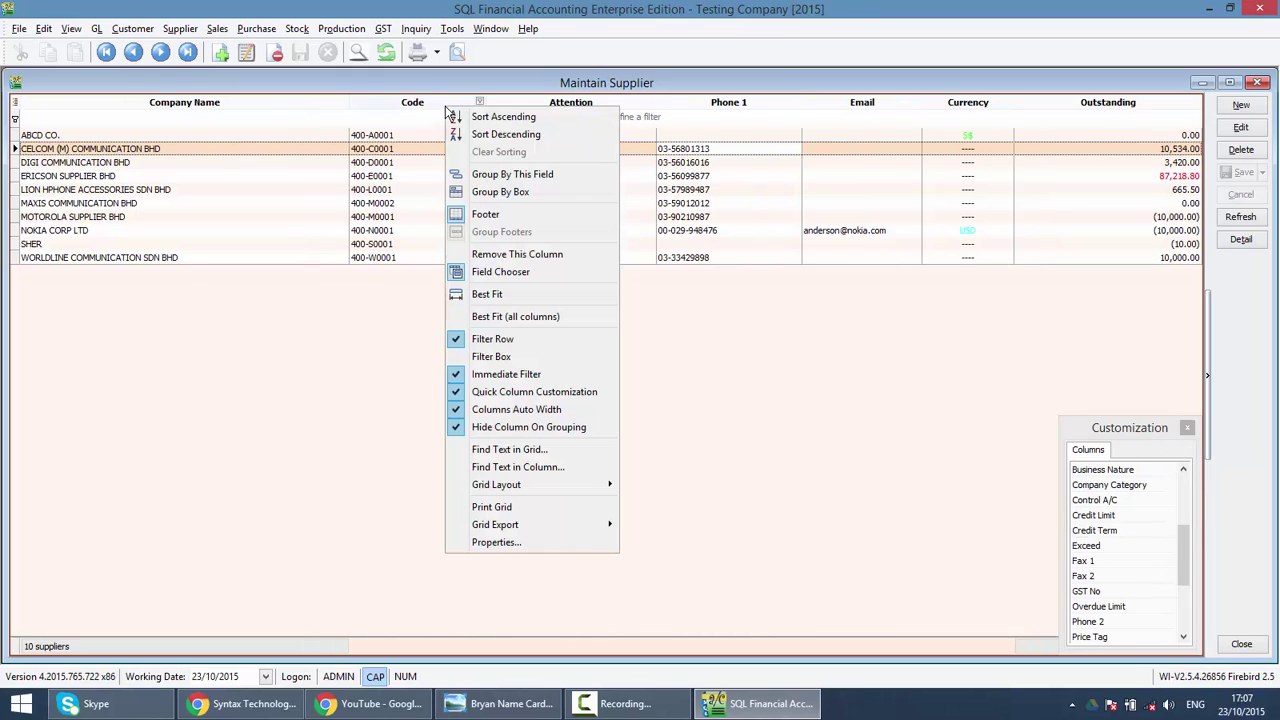
left_click(522, 254)
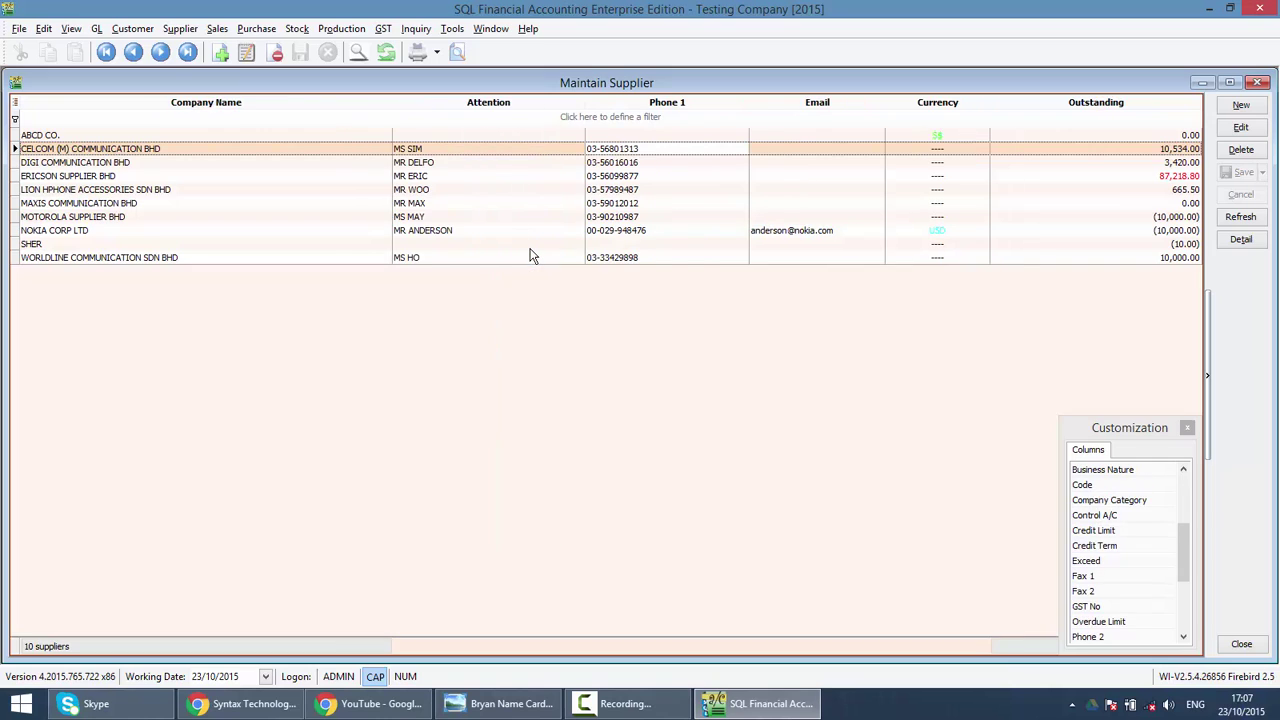
- Show the Fax 1 column in the supplier list and close the column customization window
left_click(16, 108)
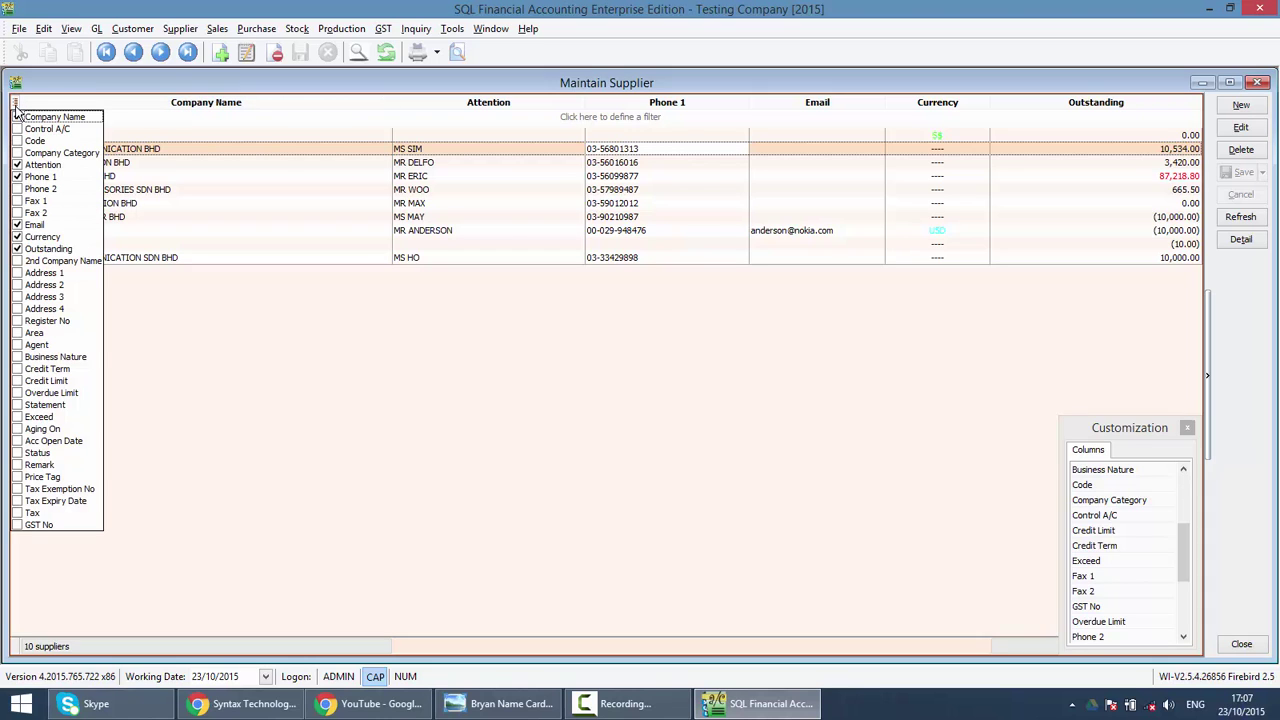
left_click(30, 203)
left_click(672, 368)
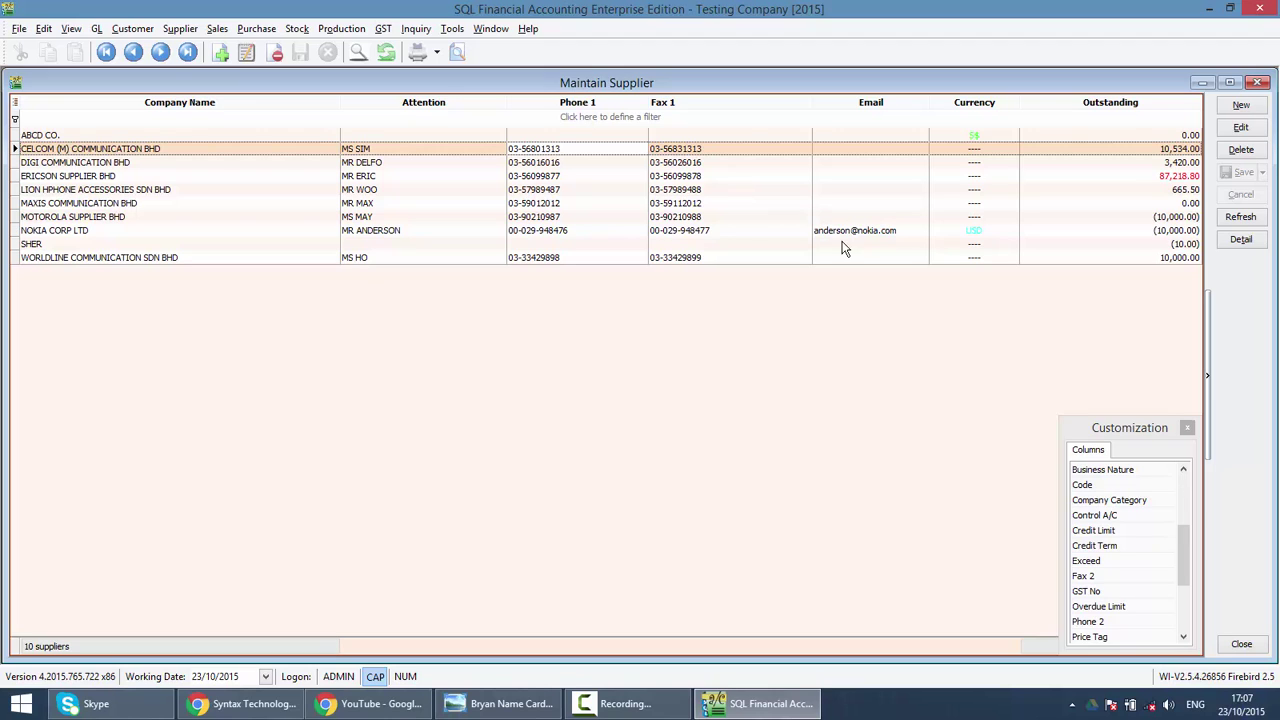
left_click(1187, 428)
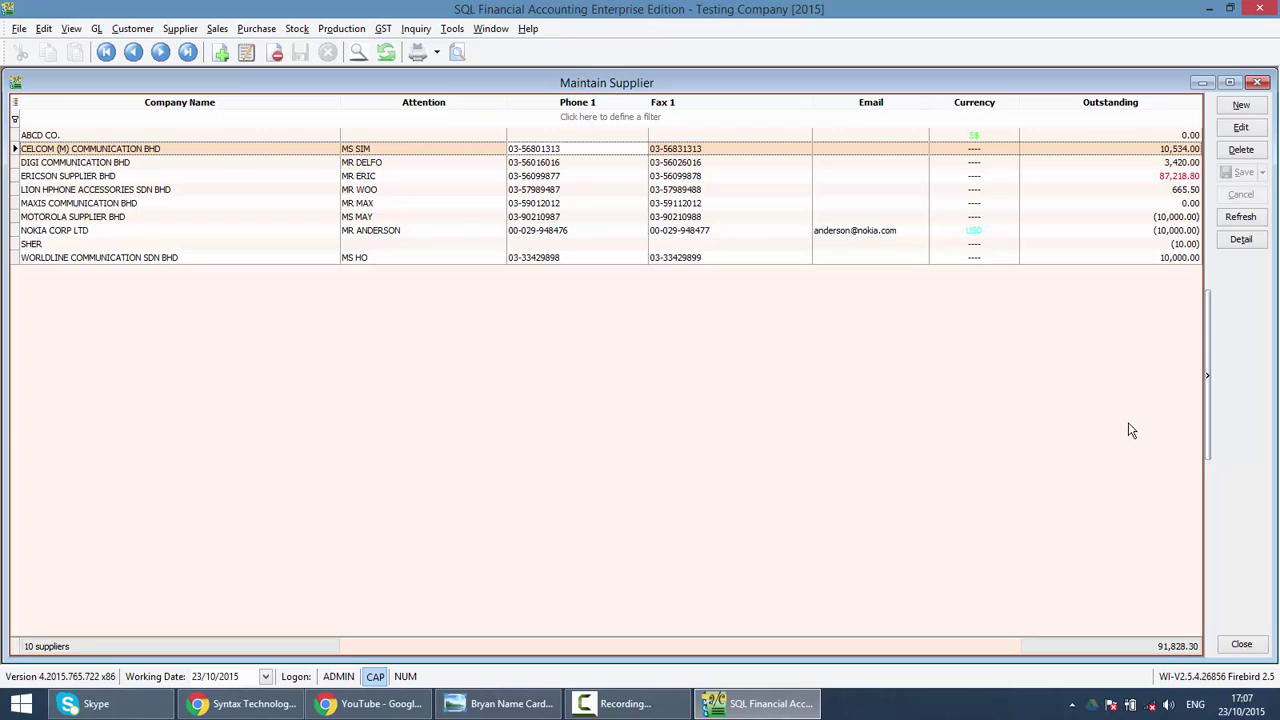
left_click(704, 214)
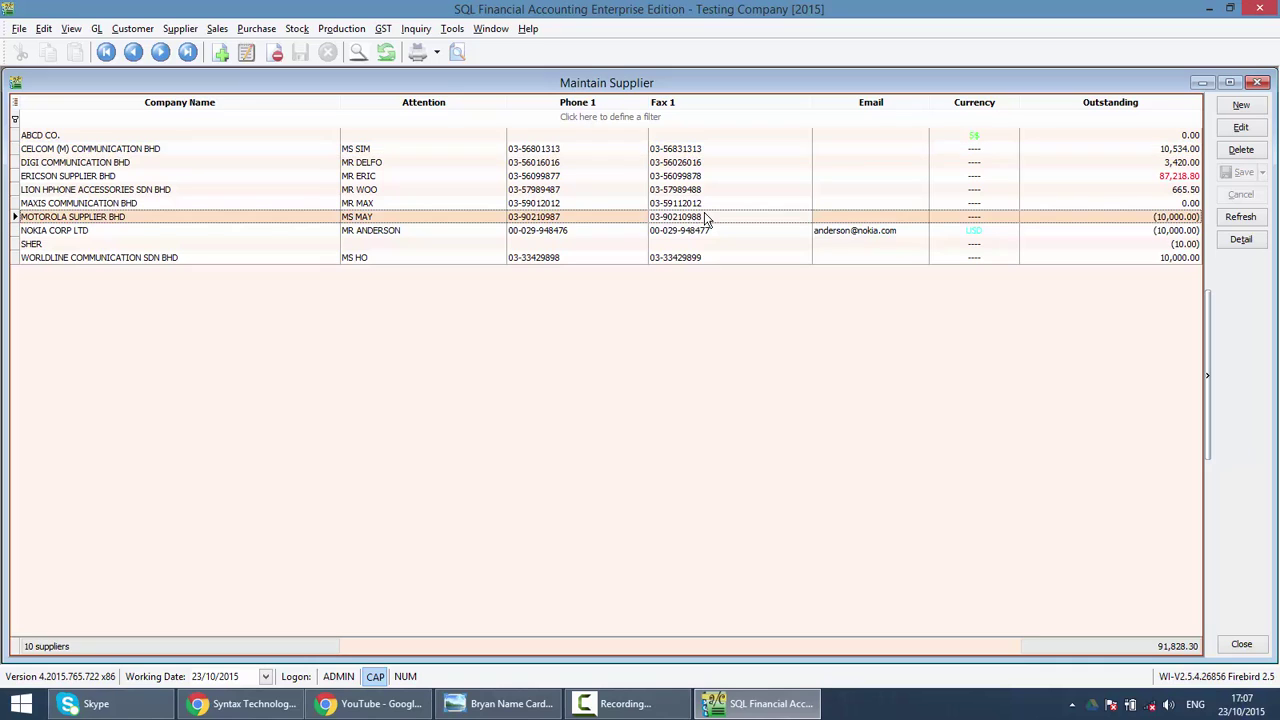
- Create a new supplier with the company name SQL SDN BHD
left_click(1254, 108)
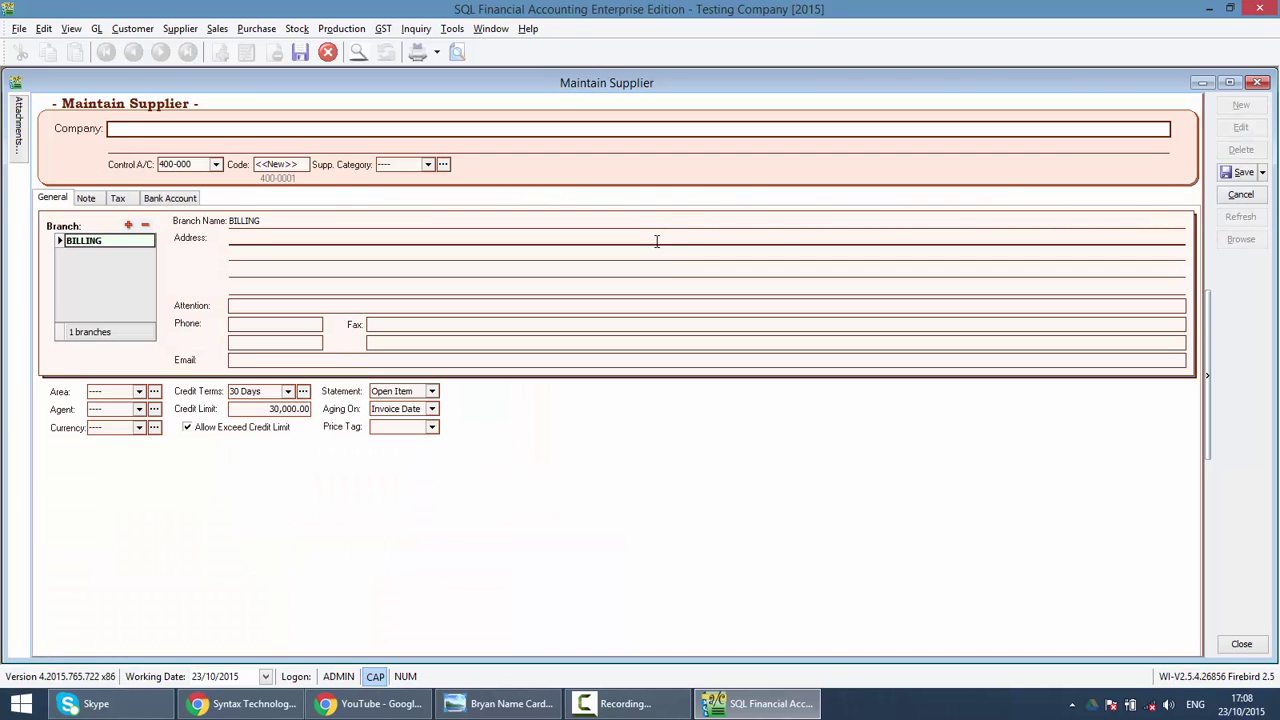
type("SQL SDN BHD")
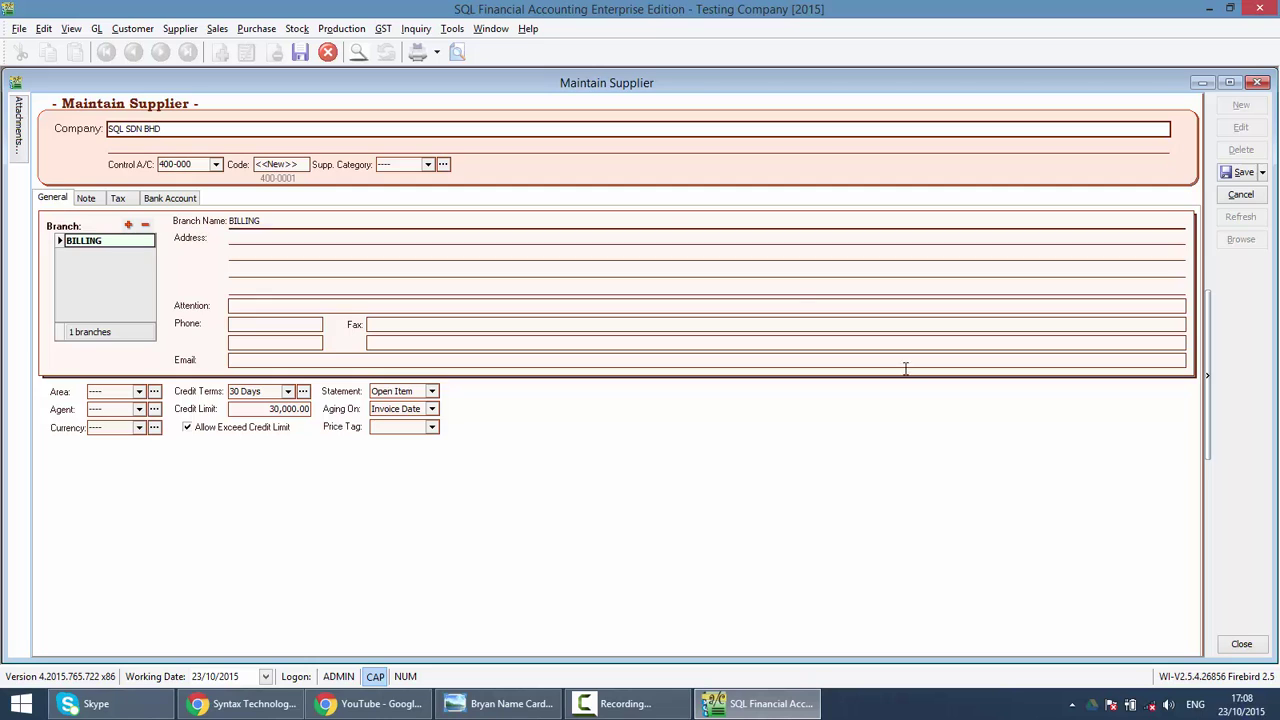
key("Tab")
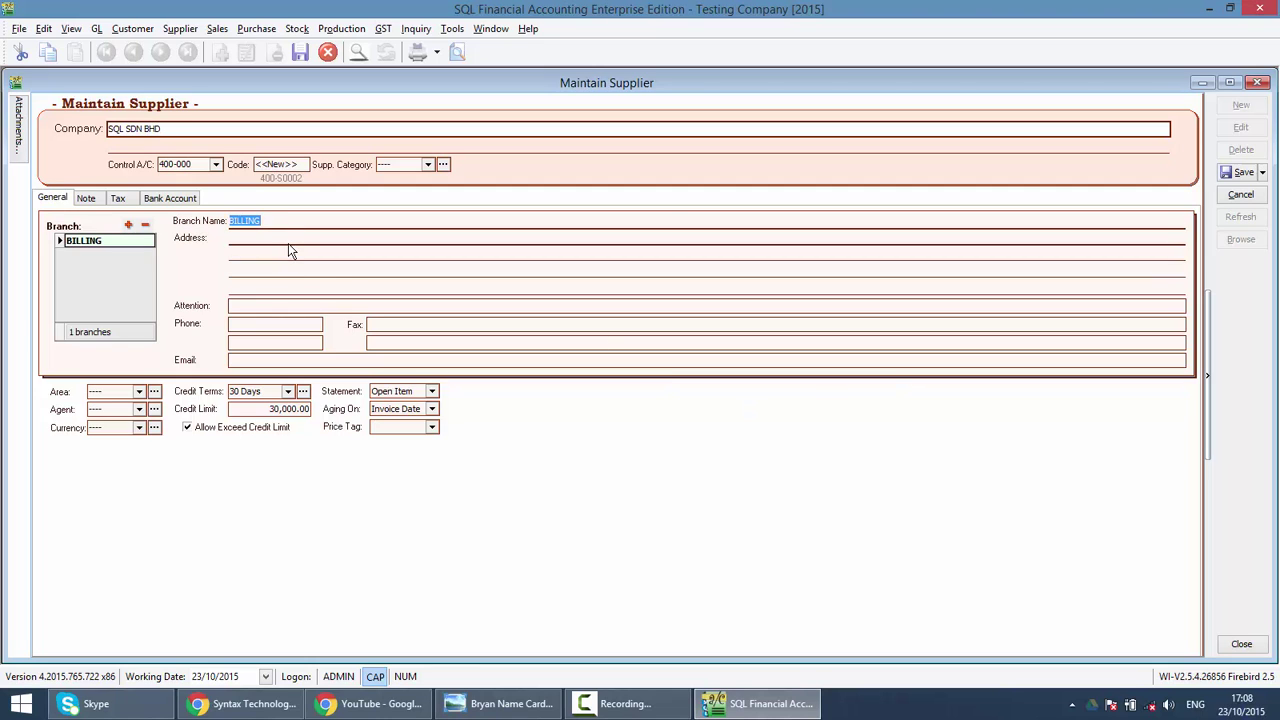
- Fill the first two address lines of the BILLING branch with the sample text "E" and "DGDS"
left_click(288, 240)
type("E")
key("Return")
type("DGDS")
key("Return")
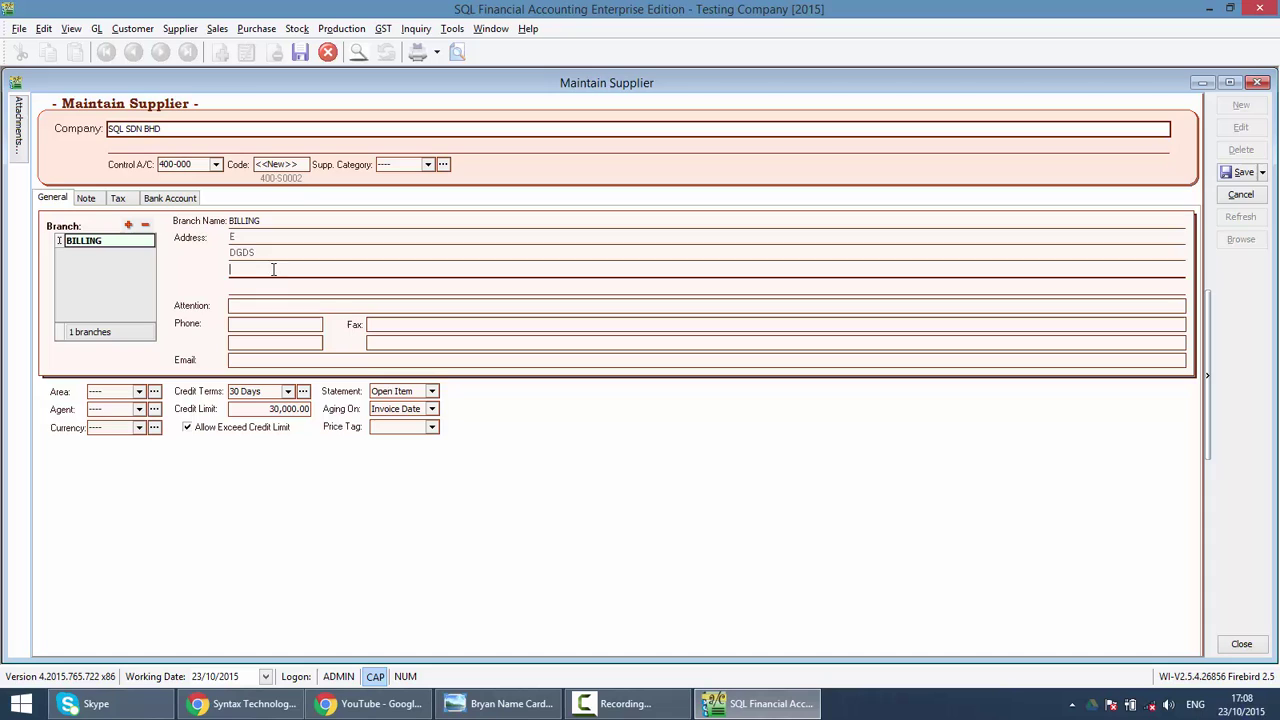
- Add a second branch named PENANG with the sample address lines "FDSFDS" and "FSD"
left_click(159, 164)
left_click(128, 225)
type("PENANG")
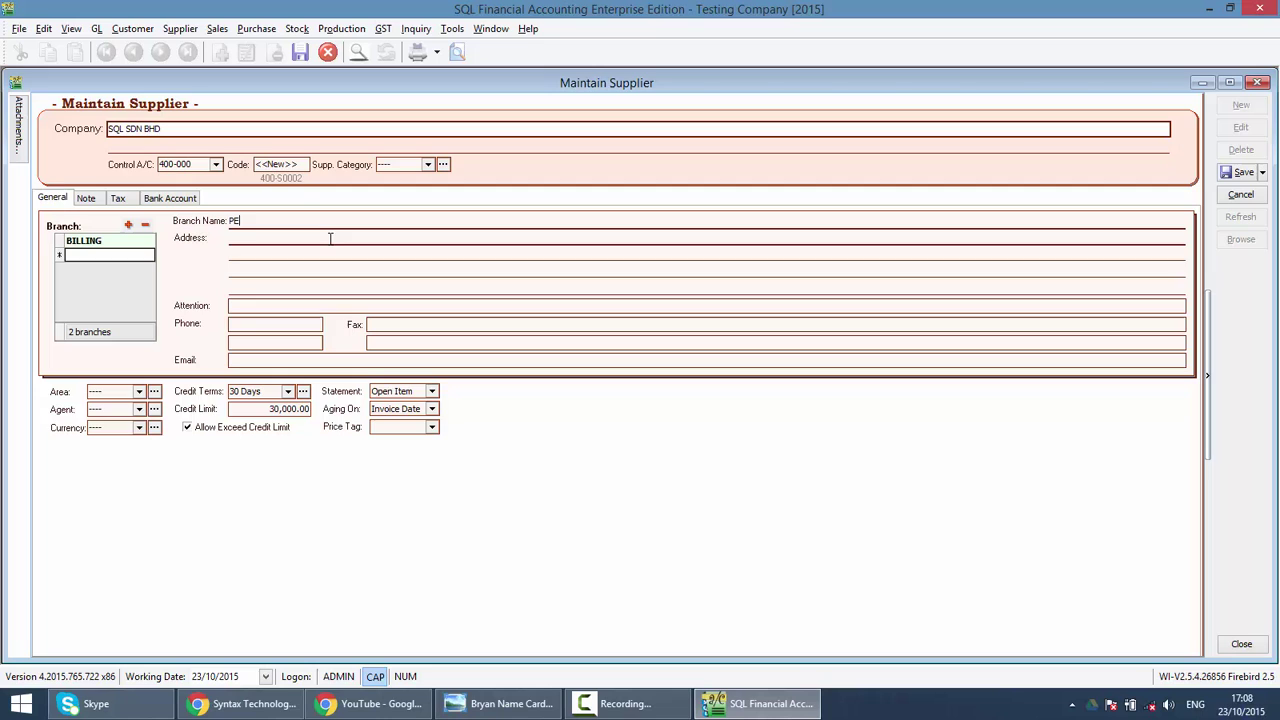
left_click(340, 268)
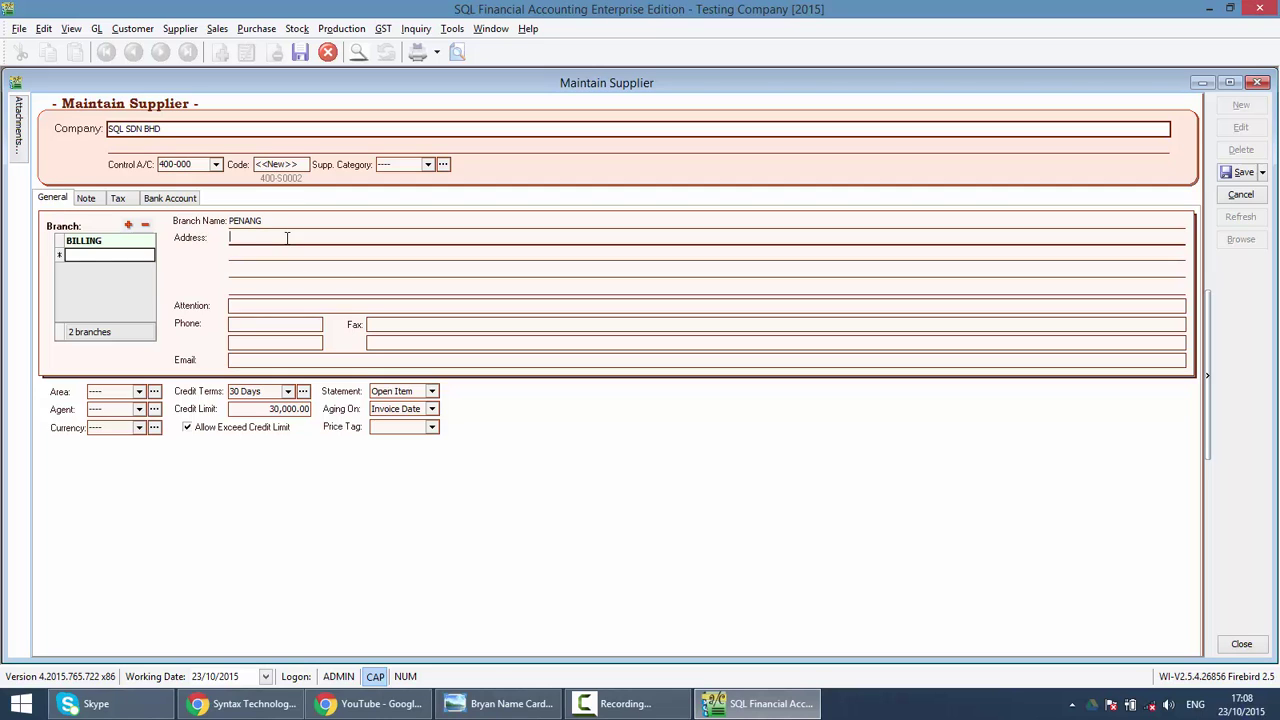
type("FDSFDS")
key("Return")
type("FDS")
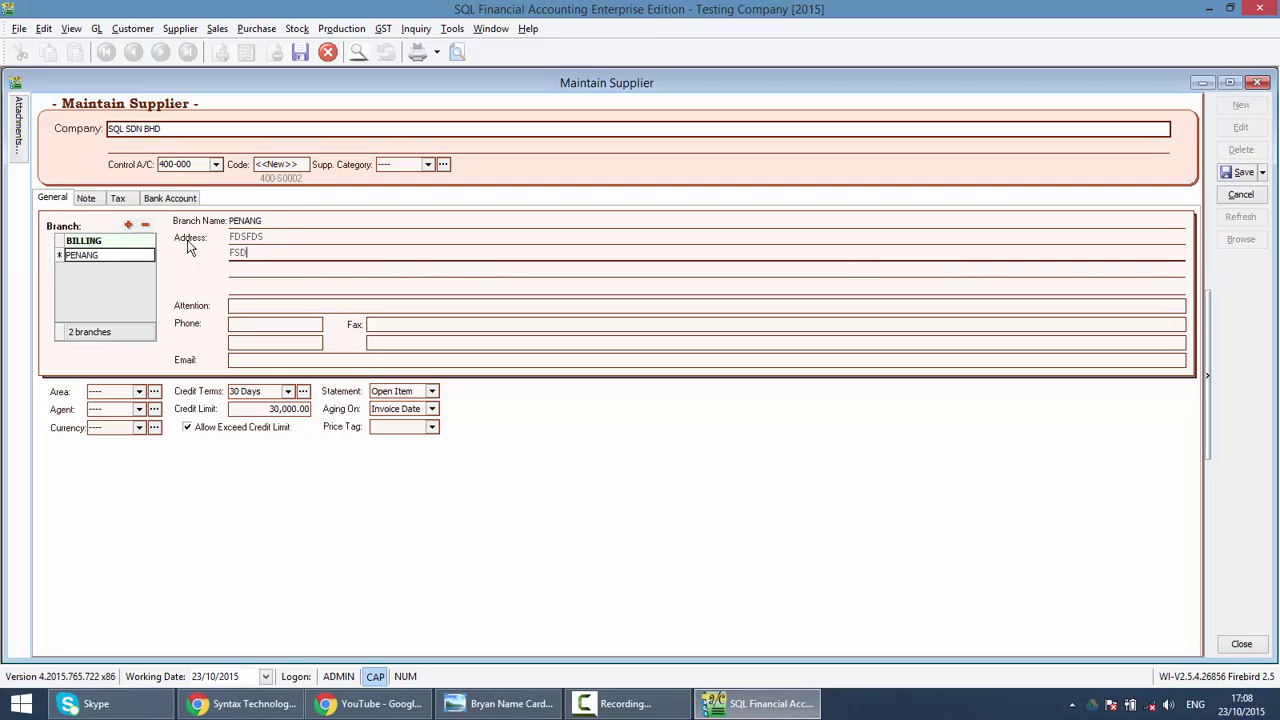
- Add a third branch named MARKETING MANAGER and enter the contact person's name as its attention
left_click(128, 225)
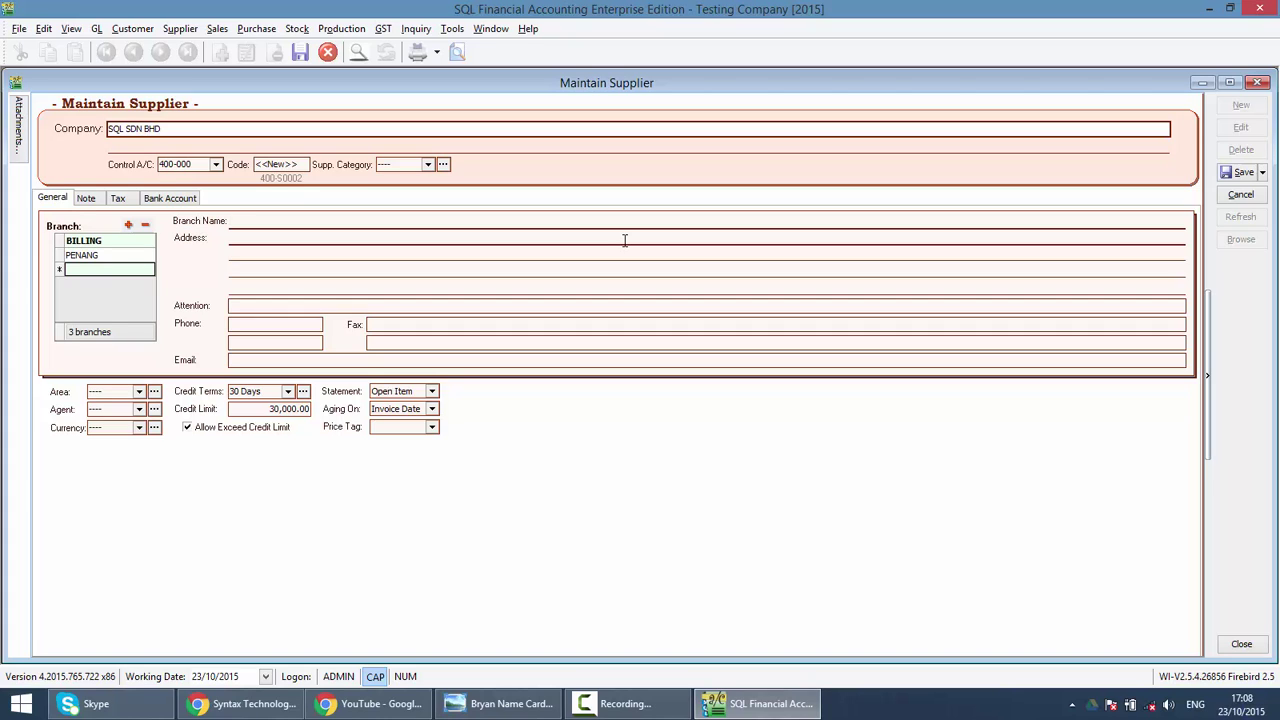
type("MARKETING")
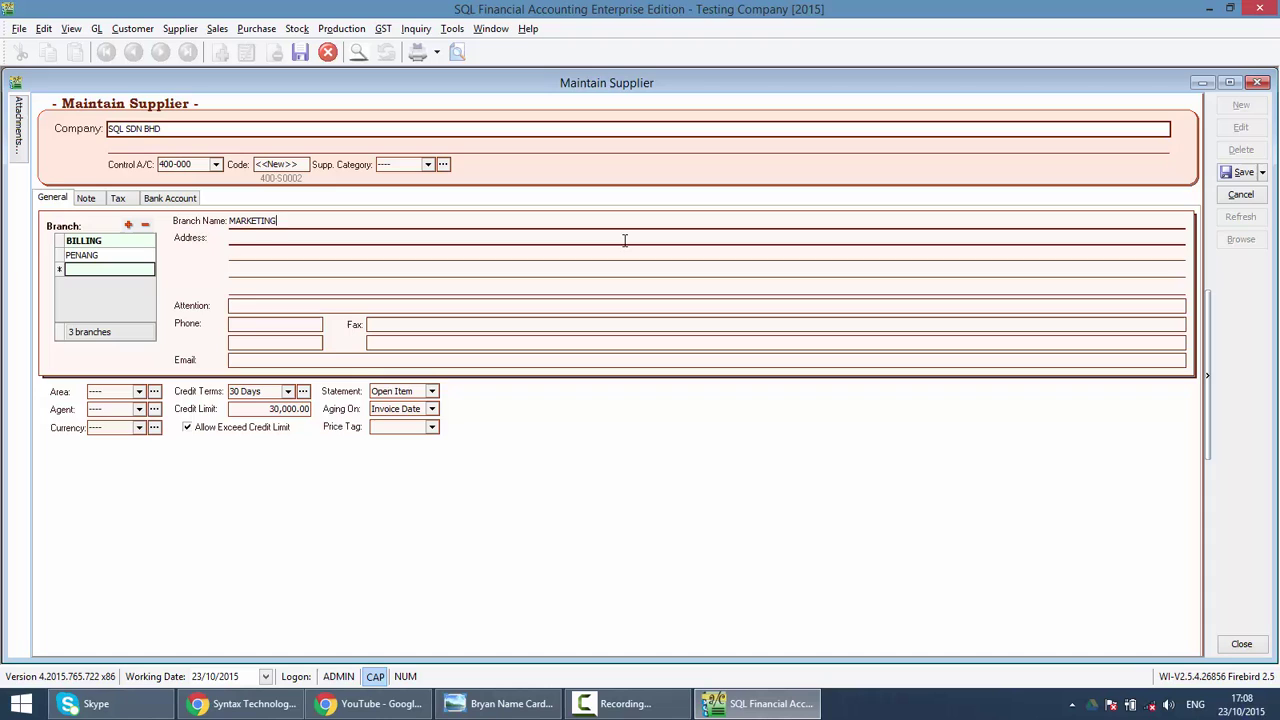
type(" MANAGER")
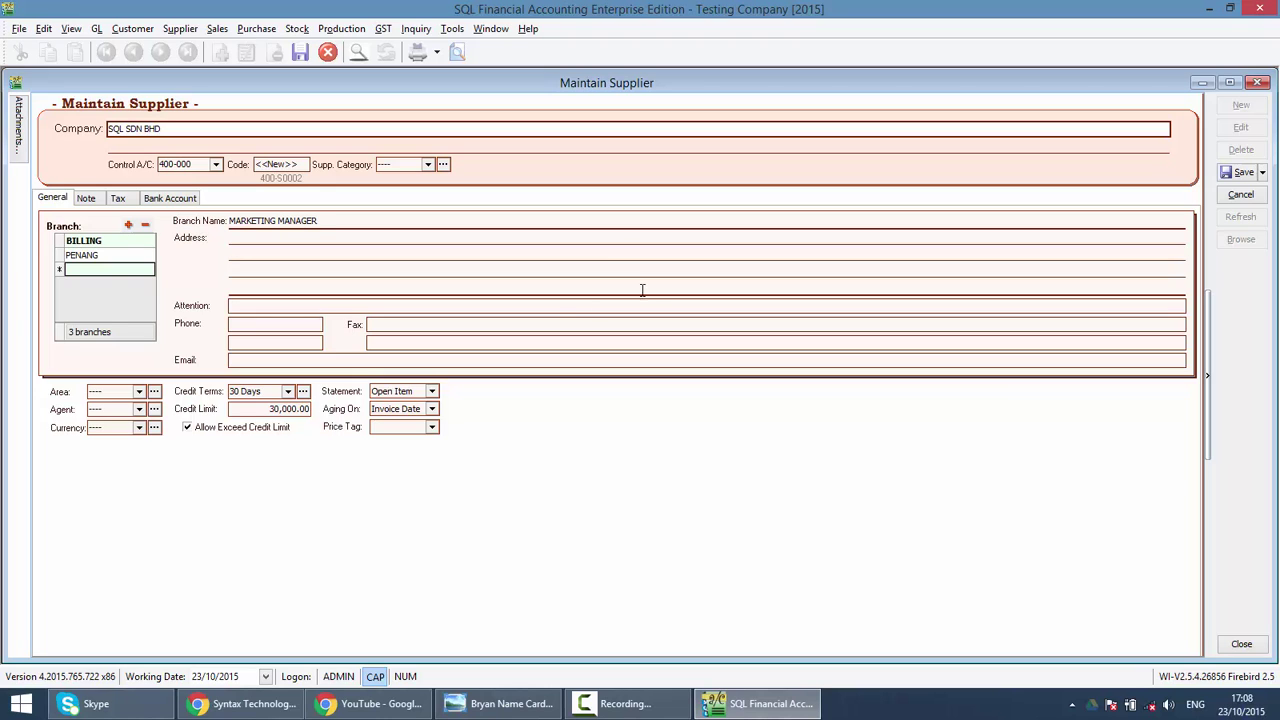
left_click(456, 305)
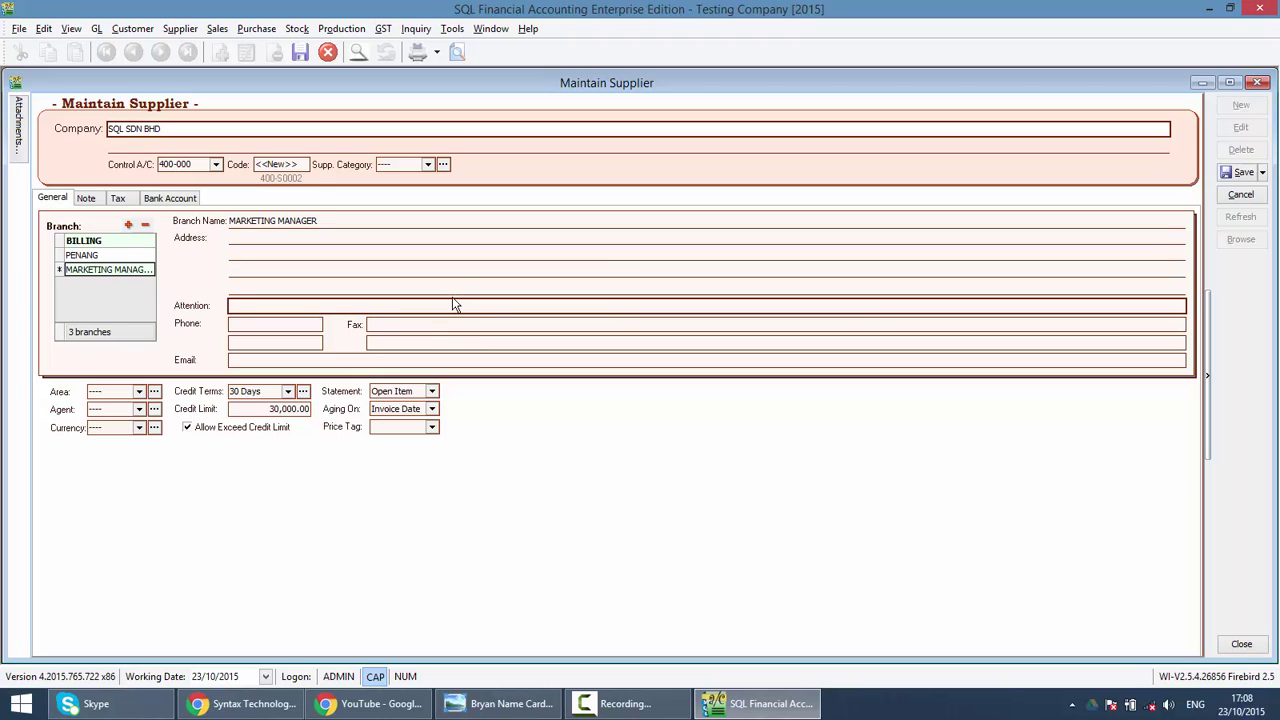
type("LEE")
left_click(300, 324)
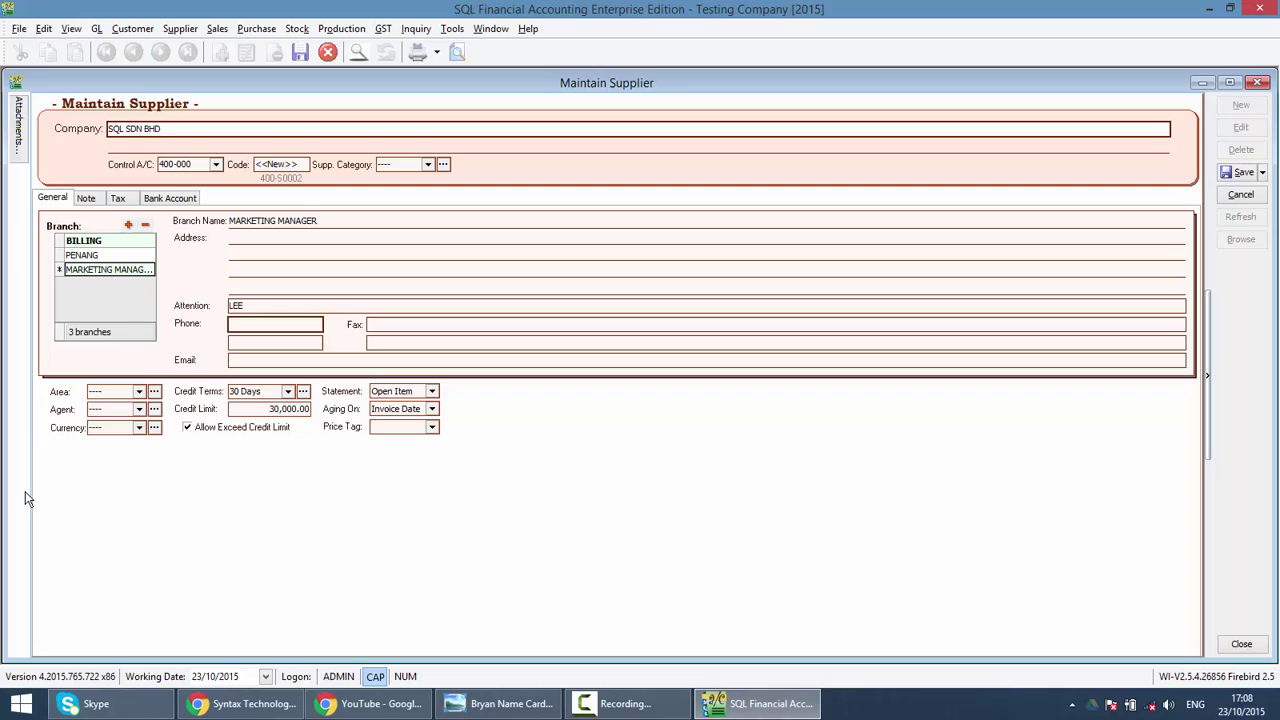
- Check the available areas, and create a new area with code and description CHERAS
left_click(139, 392)
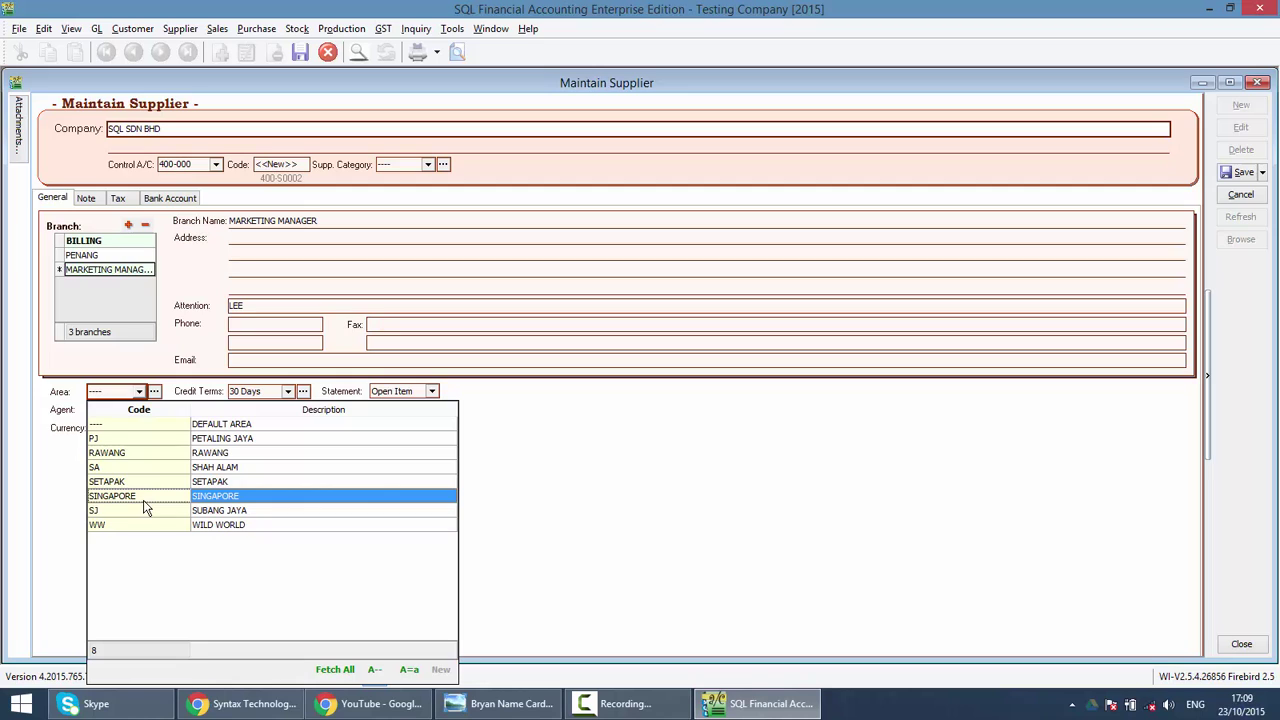
left_click(51, 495)
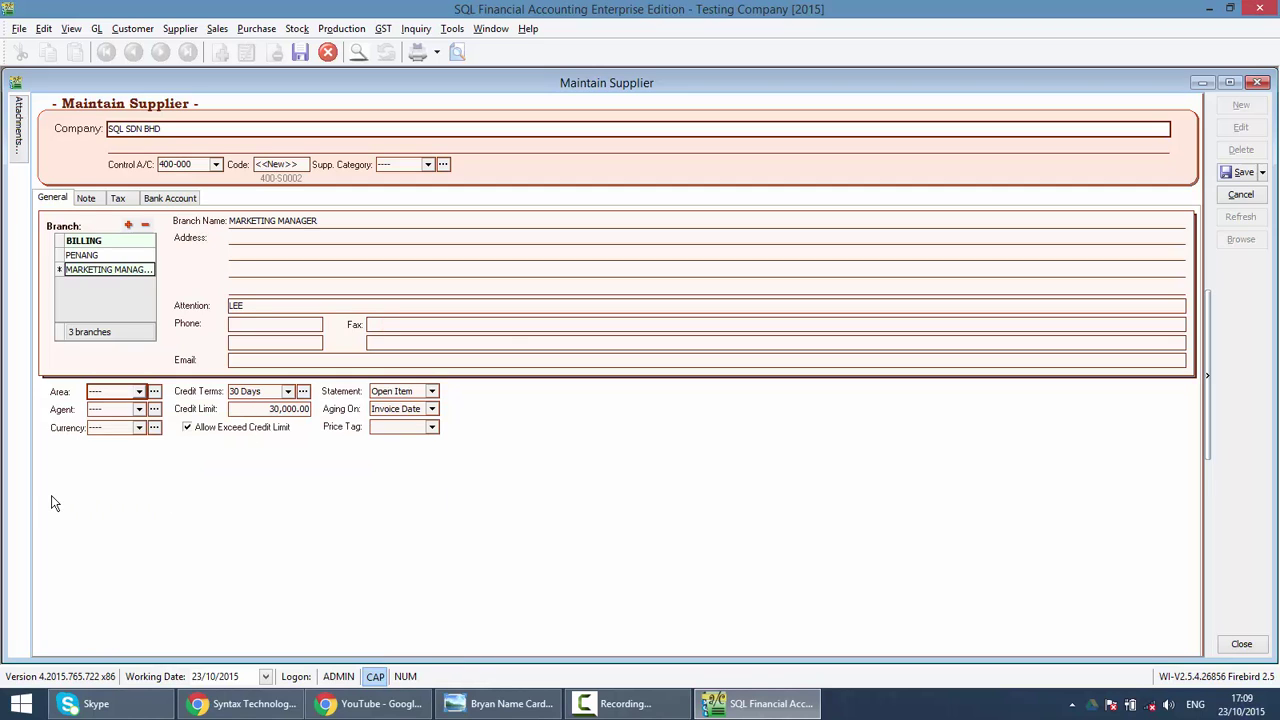
left_click(155, 392)
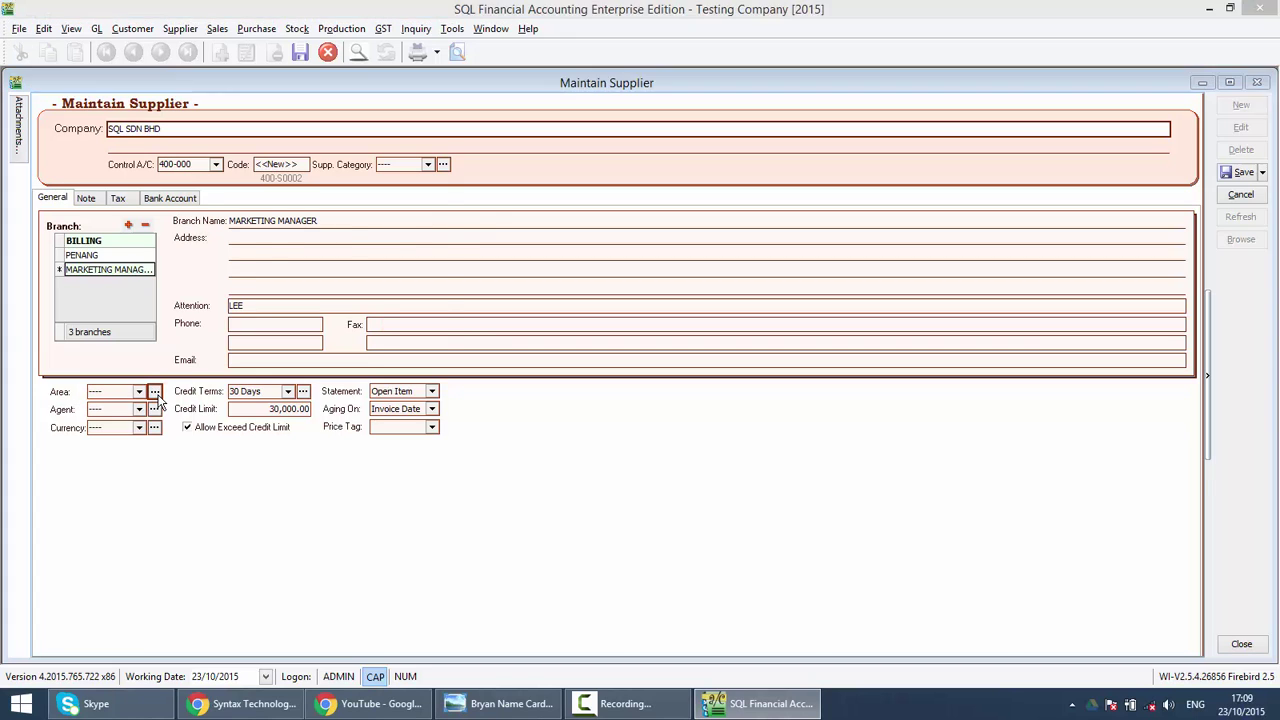
left_click(398, 148)
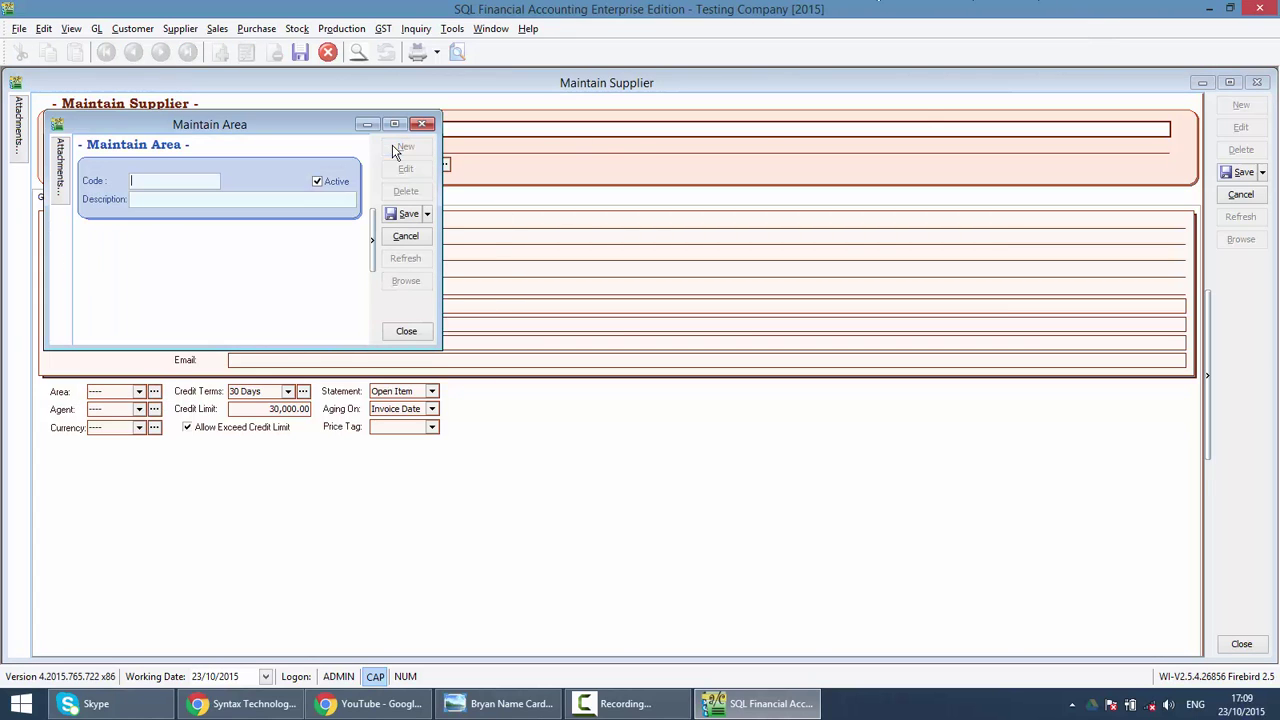
type("CHERAS")
key("Tab")
type("CHERAS")
left_click(408, 214)
- Set the supplier's area to CHERAS
left_click(139, 391)
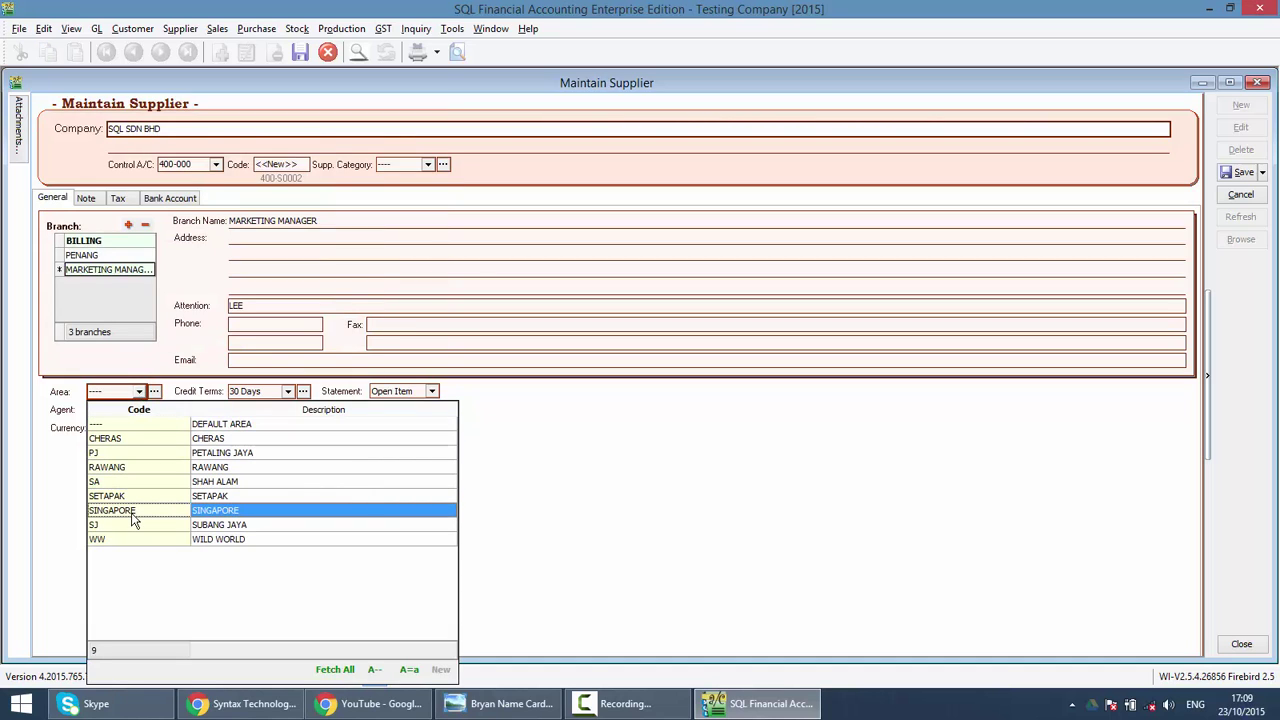
left_click(139, 440)
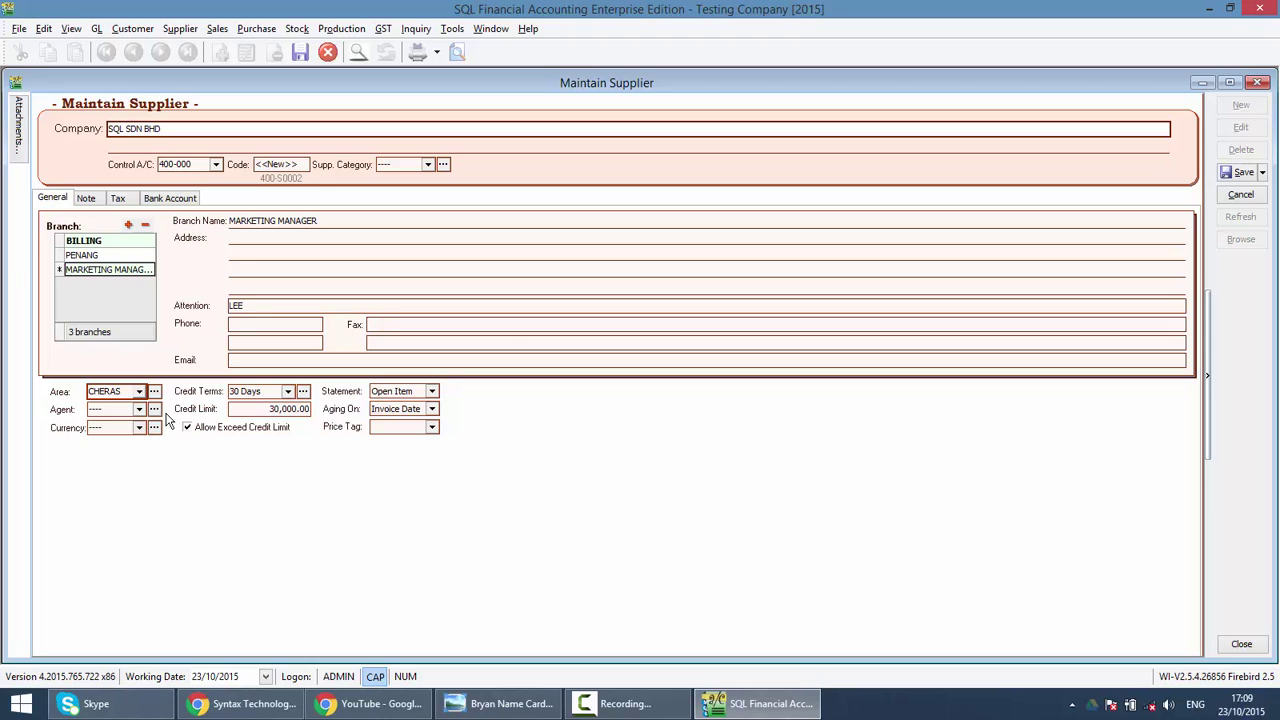
left_click(120, 391)
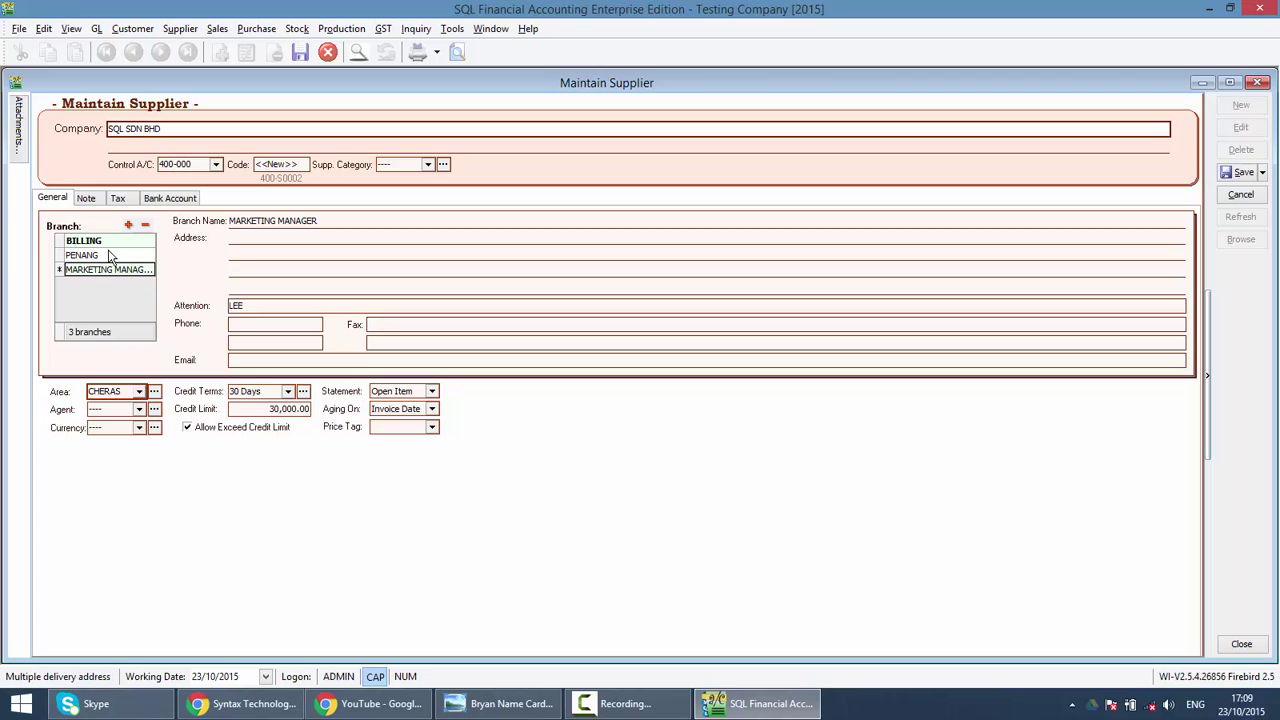
- Review the supplier's note, tax and bank account details, and return to the general details
left_click(86, 198)
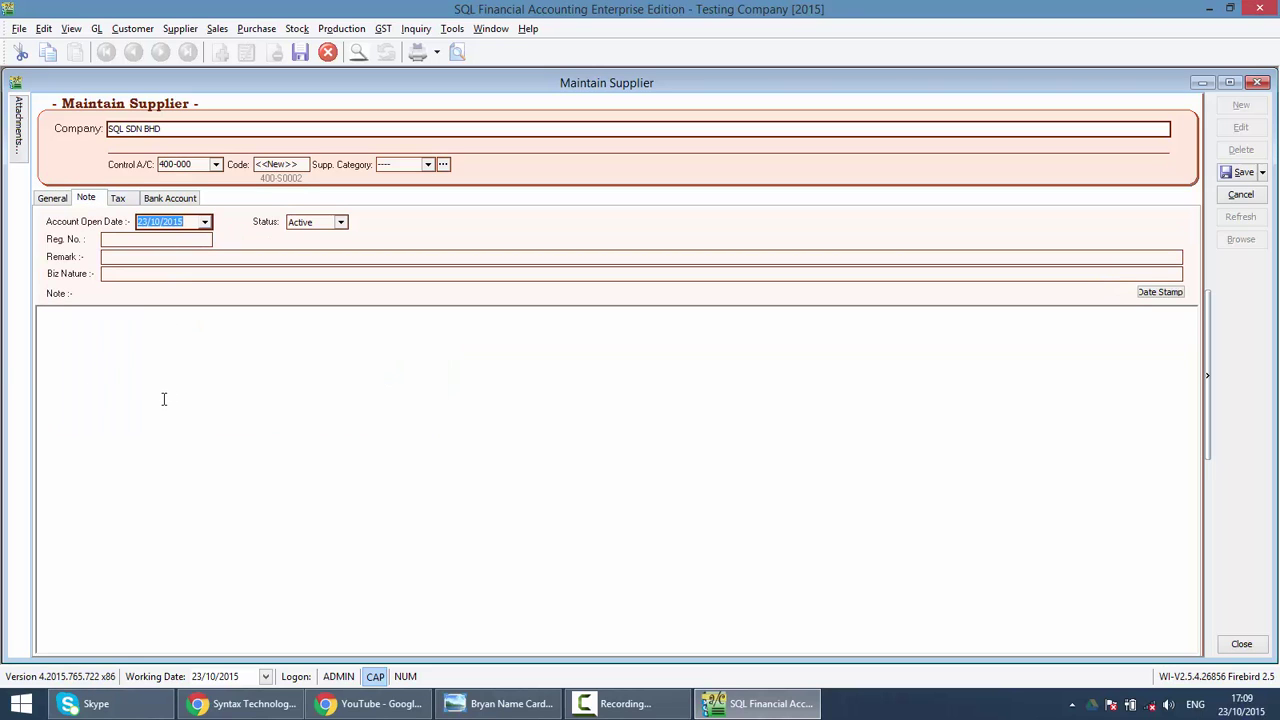
left_click(122, 200)
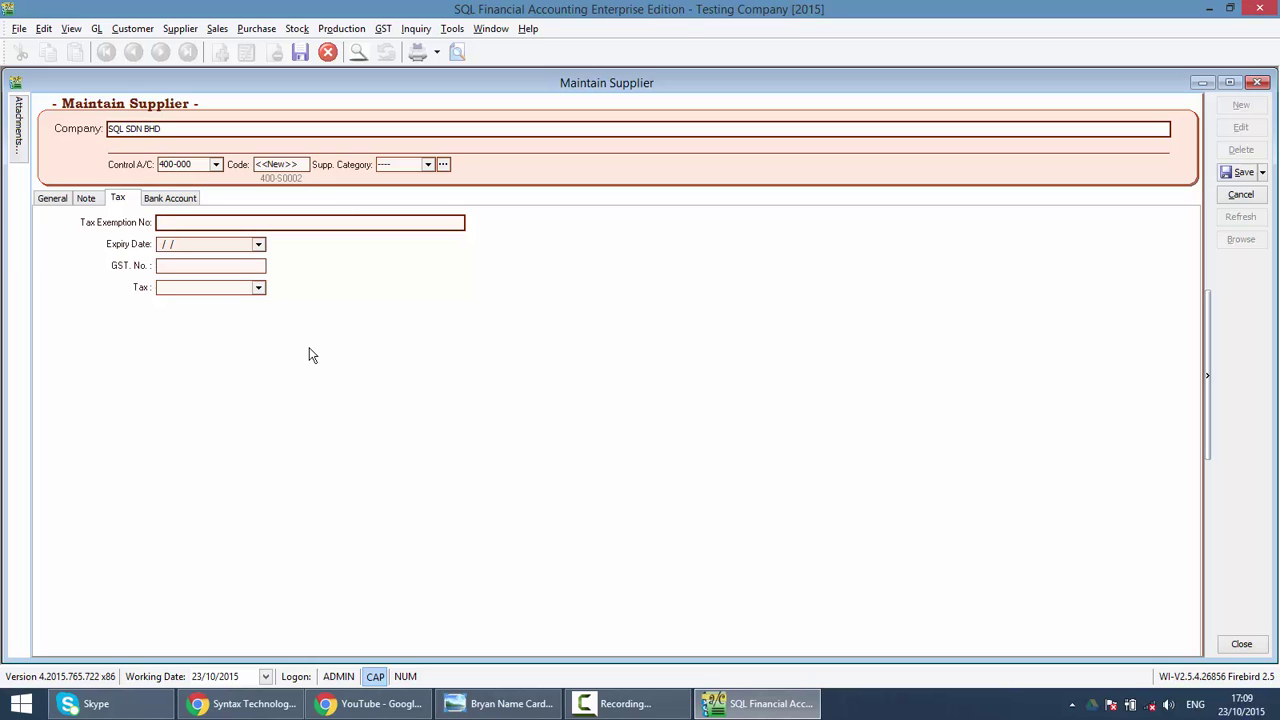
left_click(181, 201)
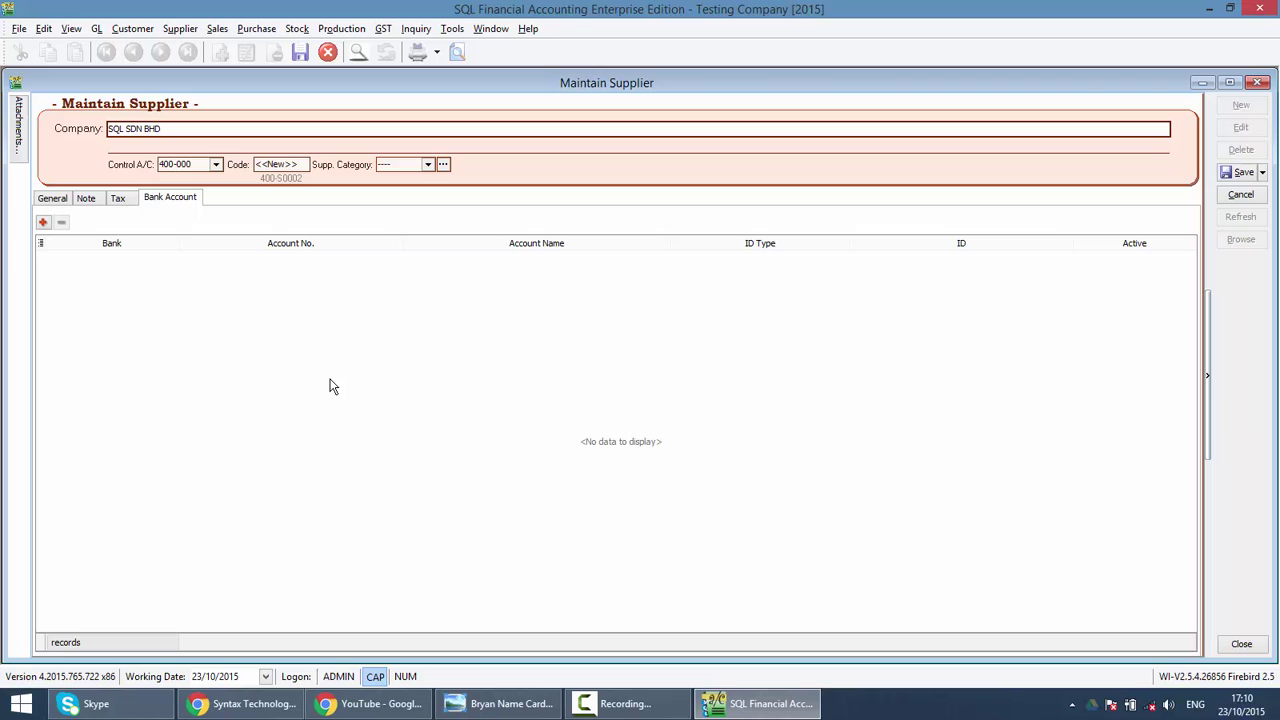
left_click(44, 199)
- Attach the ABC Request Form PDF from the Desktop to the supplier and save the record
mouse_move(18, 145)
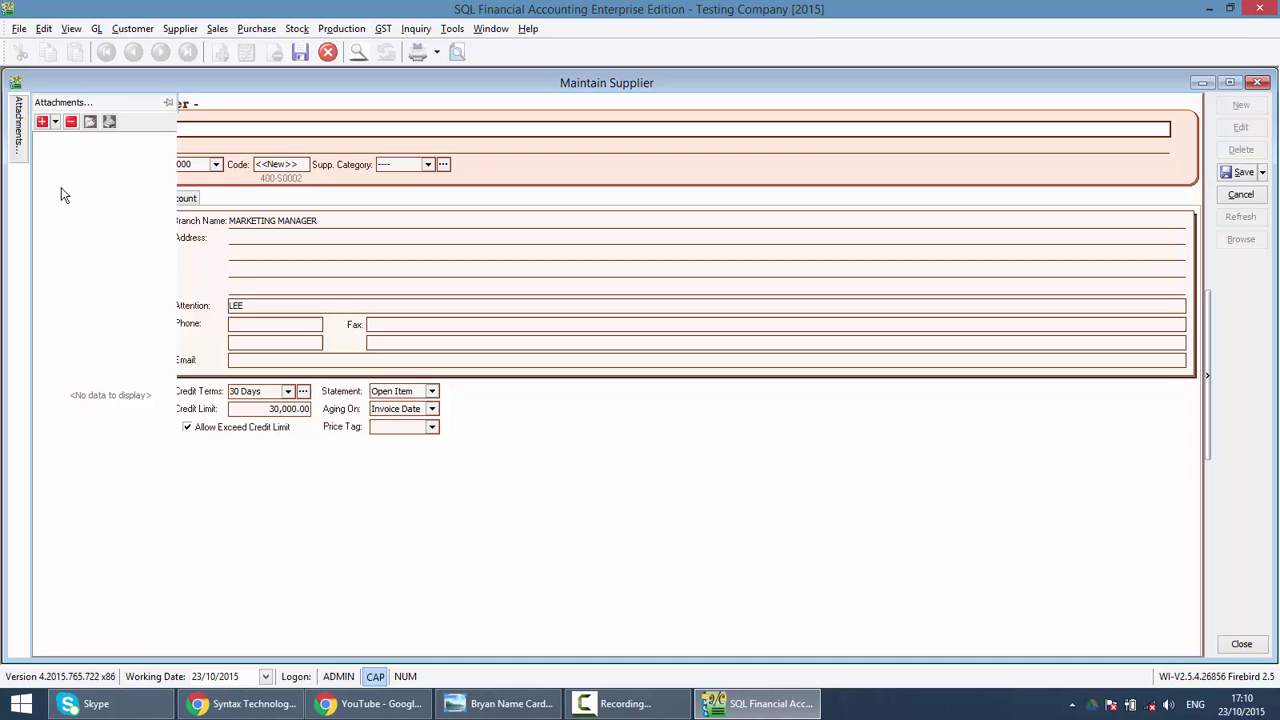
left_click(41, 122)
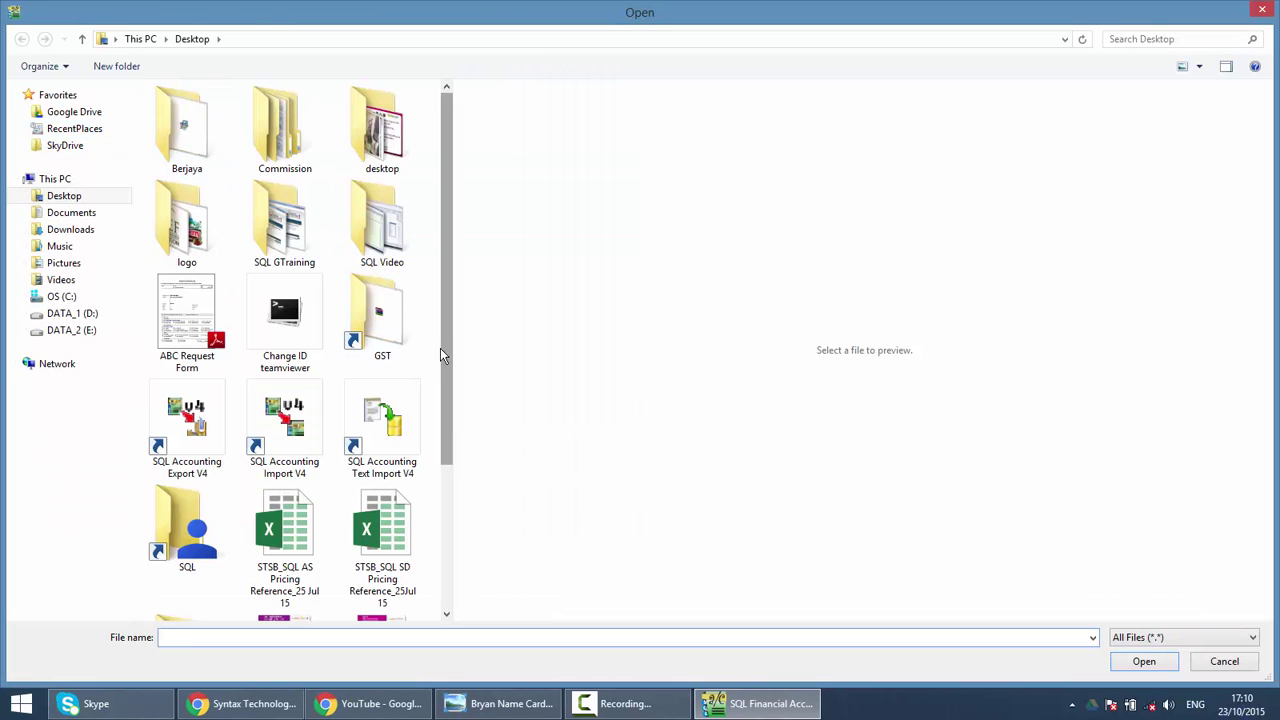
double_click(197, 337)
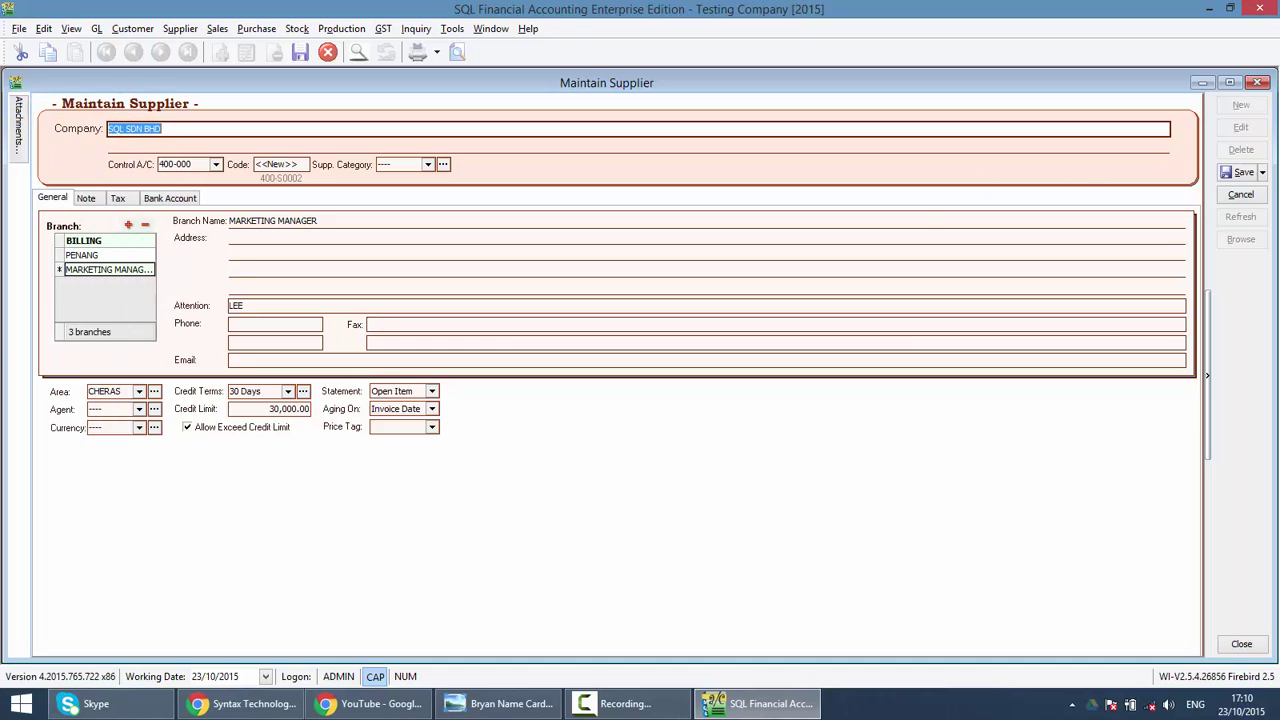
left_click(1243, 172)
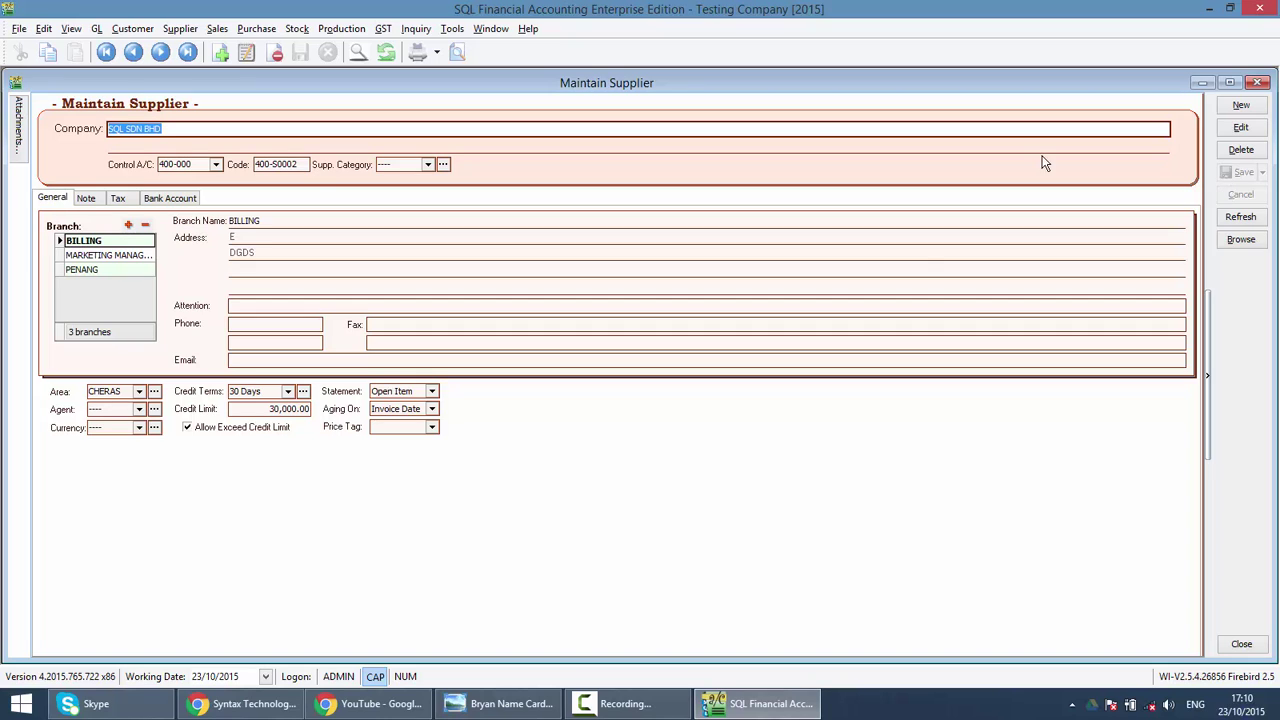
- Filter the supplier list by company names starting with "SQ" and open the SQL SDN BHD record
left_click(1242, 241)
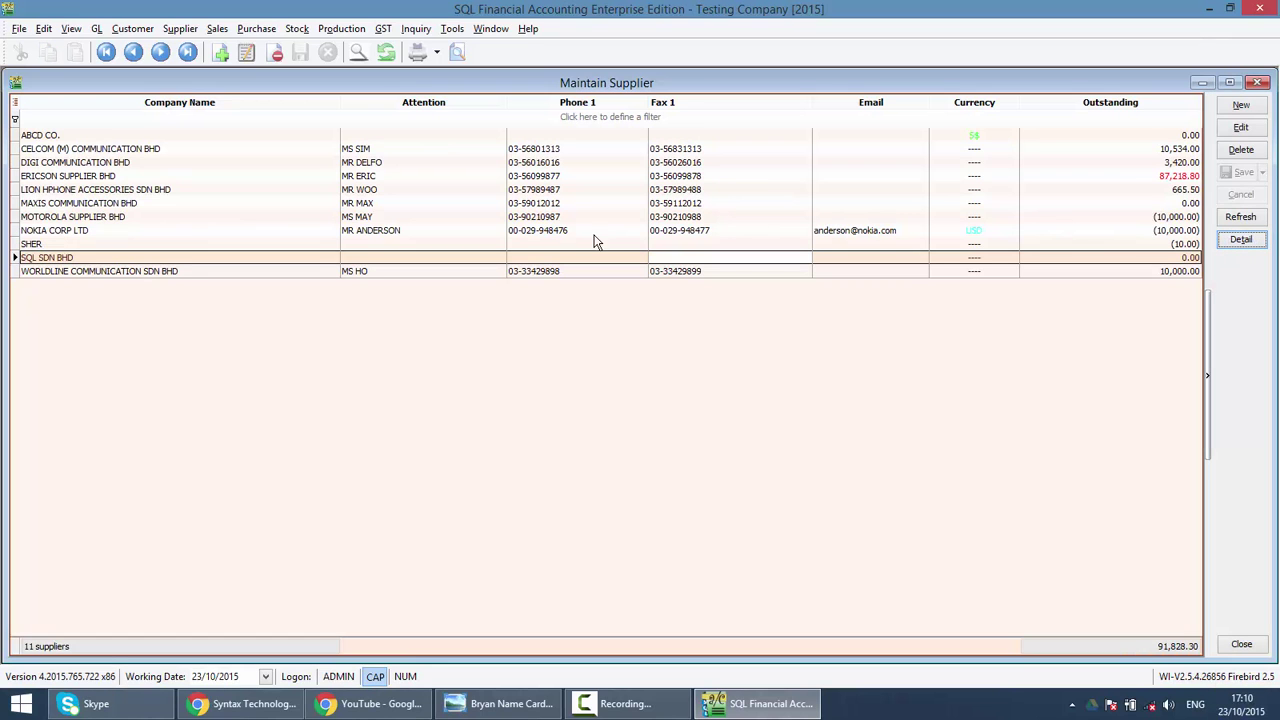
left_click(197, 117)
type("SQ")
double_click(138, 146)
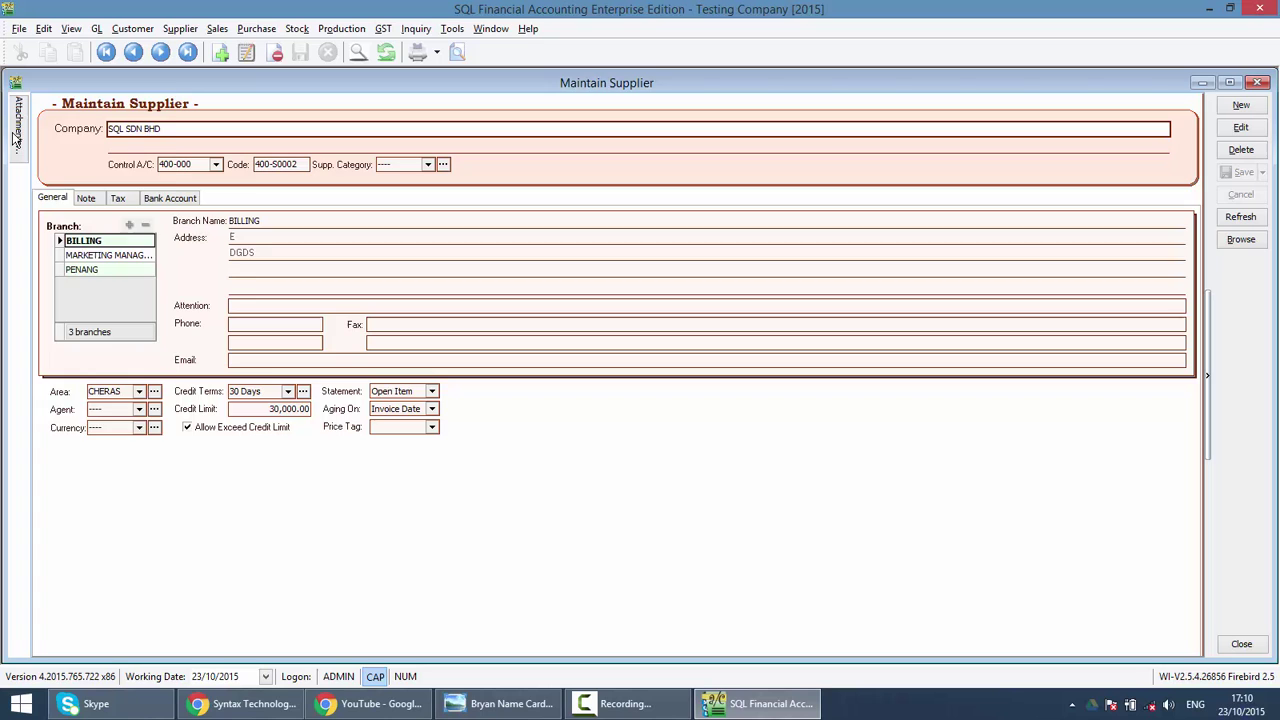
- View the supplier's attached ABC Request Form PDF, and close it to return to the supplier record
left_click(18, 122)
double_click(100, 150)
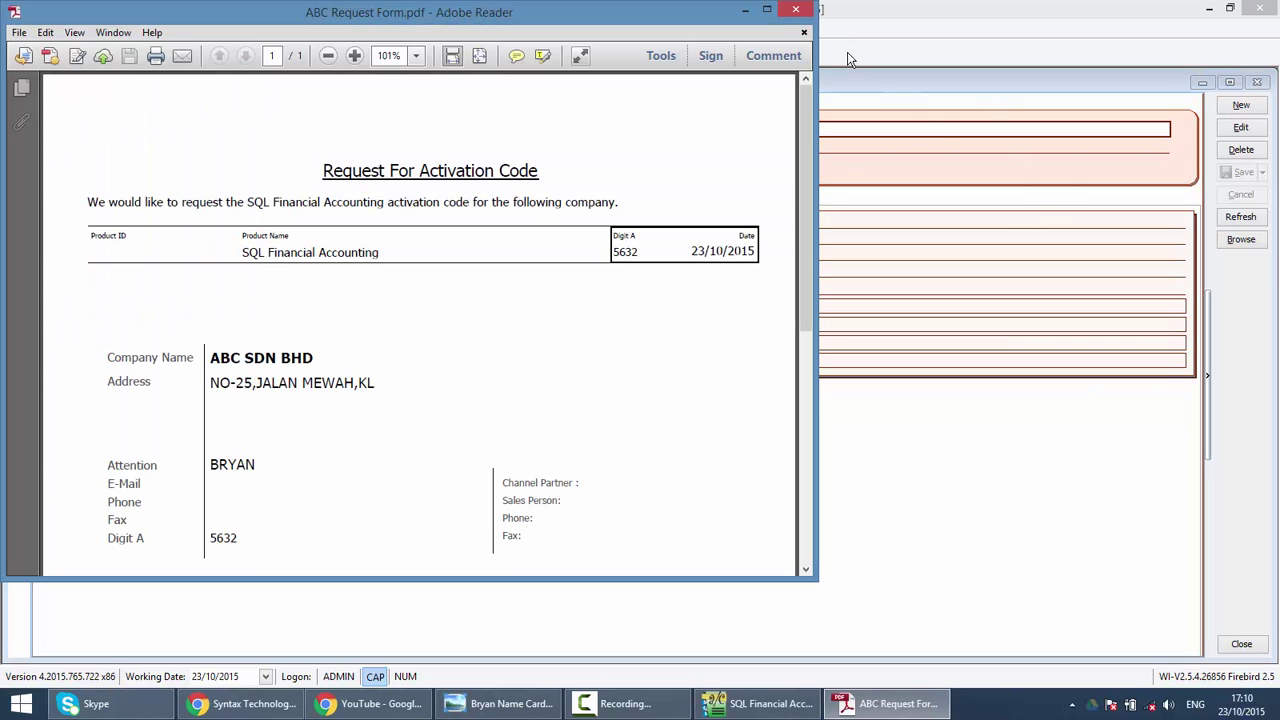
left_click(800, 12)
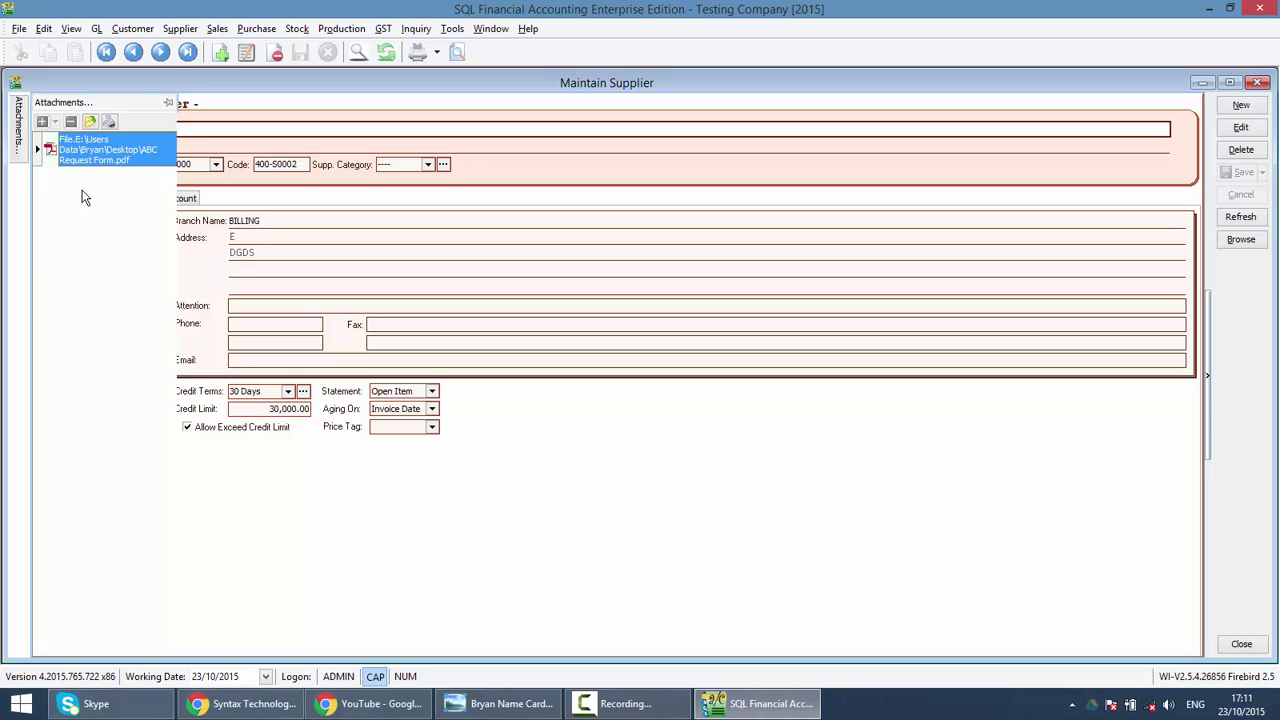
left_click(622, 342)
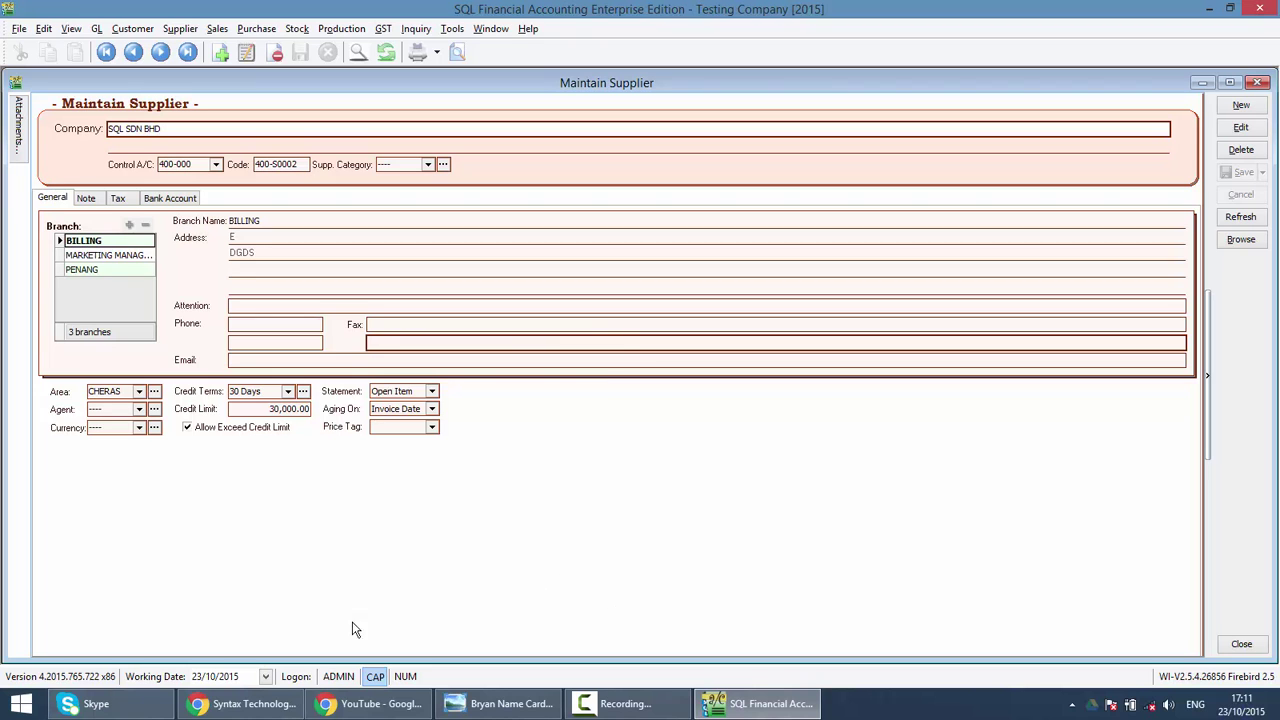
- Switch to Chrome to view Syntax Technologies' Facebook page and website video page, and show the name card in Windows Photo Viewer
left_click(245, 703)
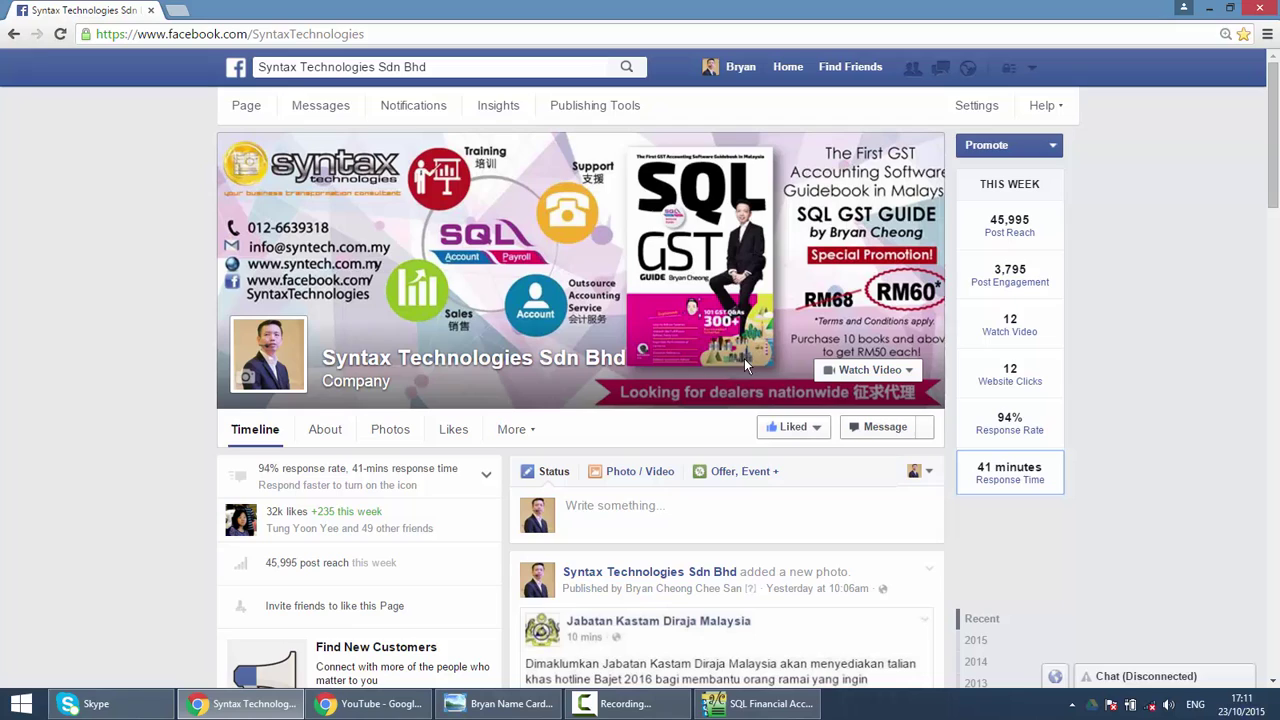
mouse_move(785, 428)
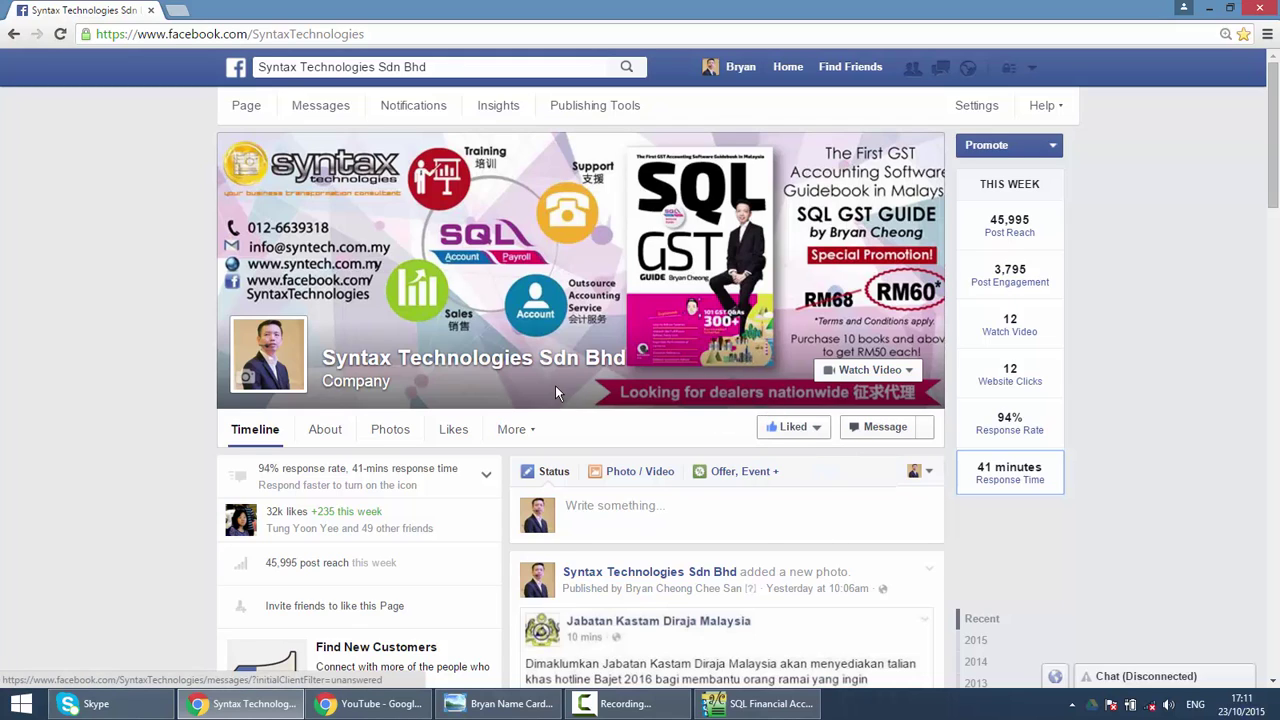
scroll(555, 385, "down", 1)
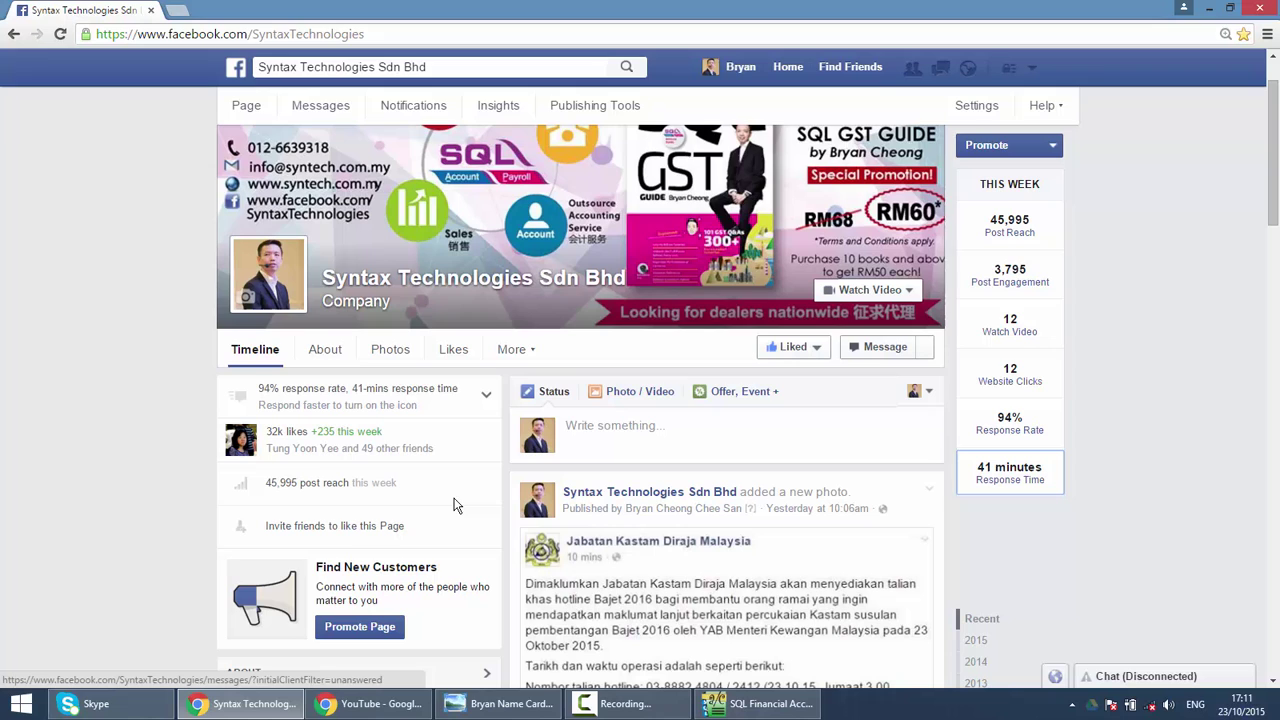
left_click(370, 703)
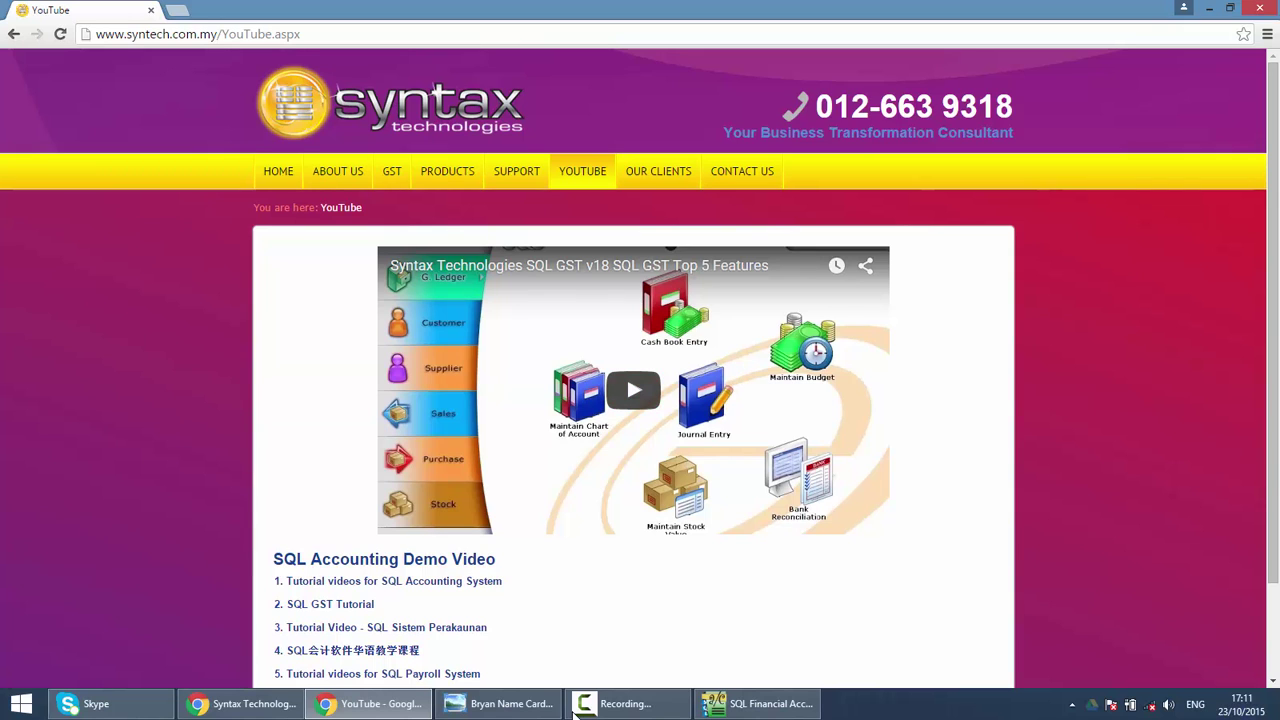
left_click(500, 703)
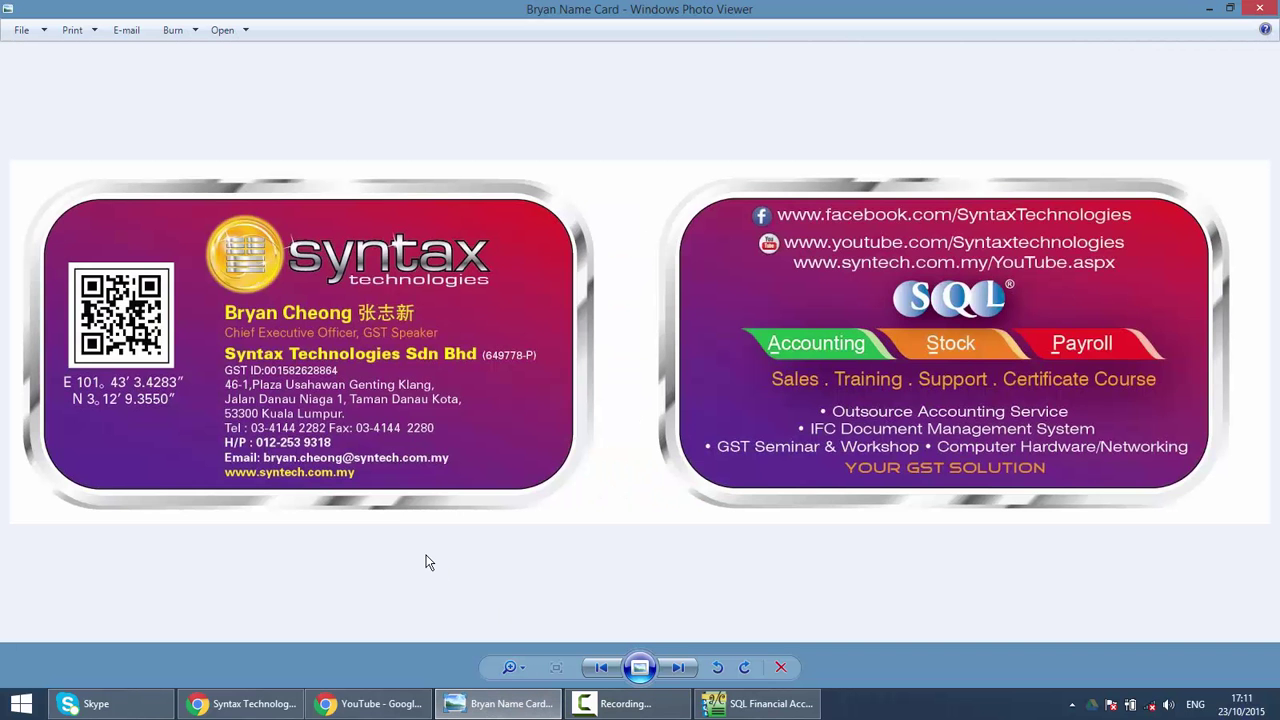